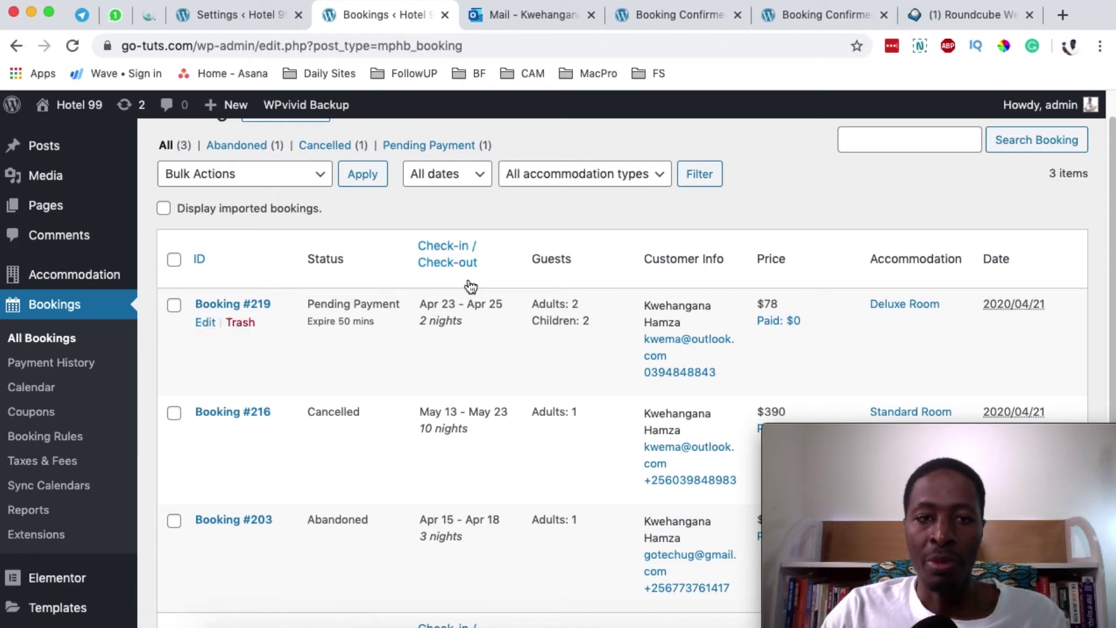
- Close the Hotel 99 settings page and reload All Bookings, where #219 is still pending payment
{"action": "left_click", "coordinate": [299, 16]}
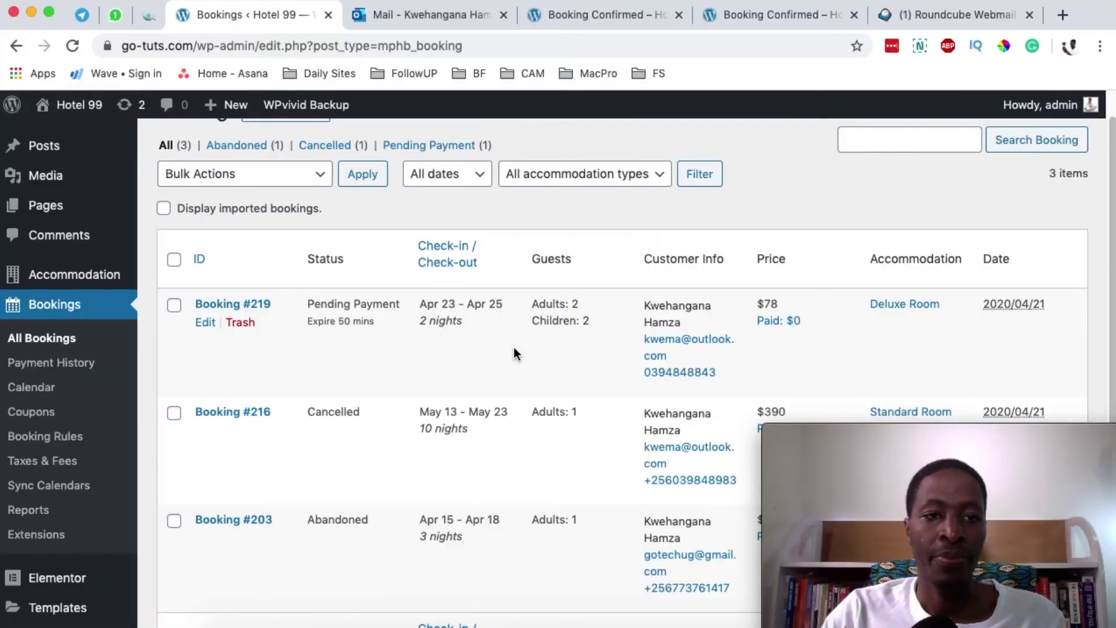
{"action": "scroll", "coordinate": [516, 349], "scroll_direction": "up", "scroll_amount": 1}
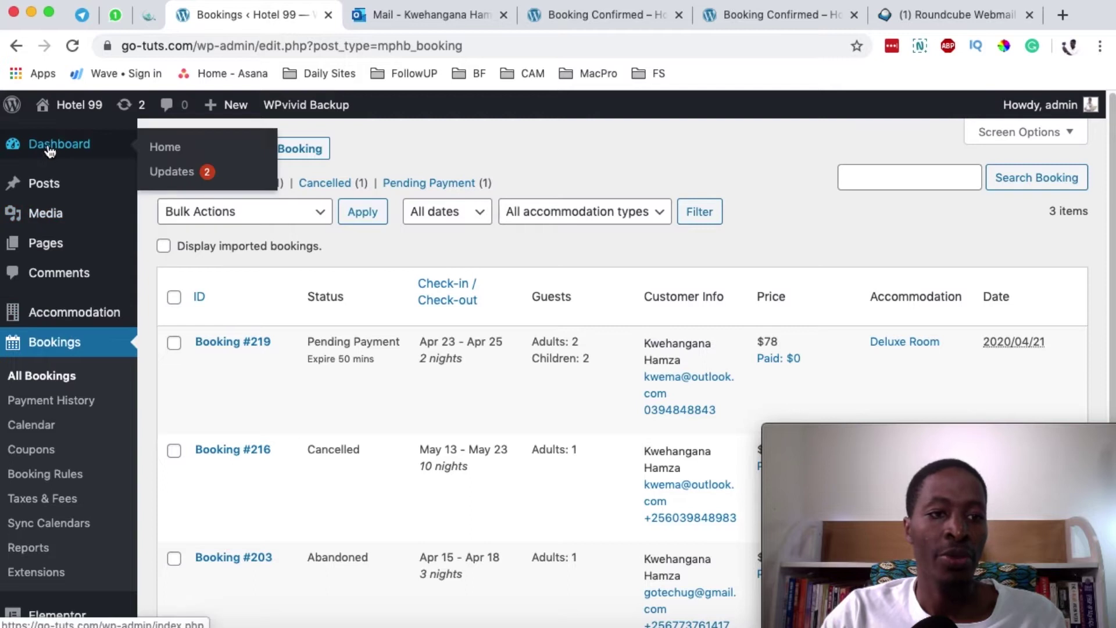
{"action": "left_click", "coordinate": [41, 382]}
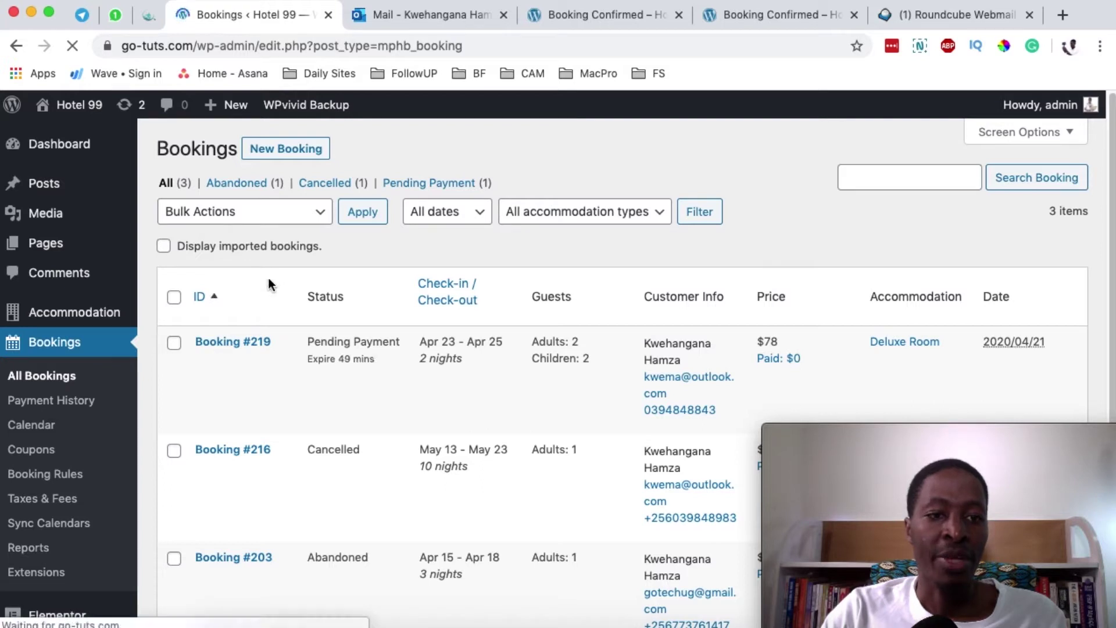
{"action": "scroll", "coordinate": [268, 283], "scroll_direction": "down", "scroll_amount": 1}
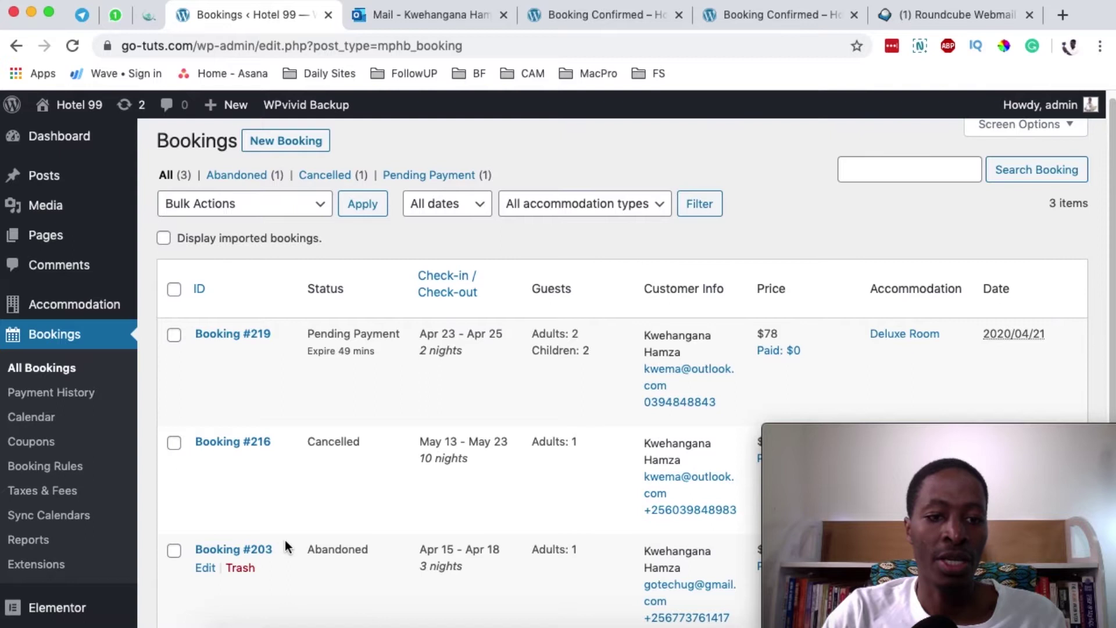
{"action": "scroll", "coordinate": [285, 539], "scroll_direction": "down", "scroll_amount": 1}
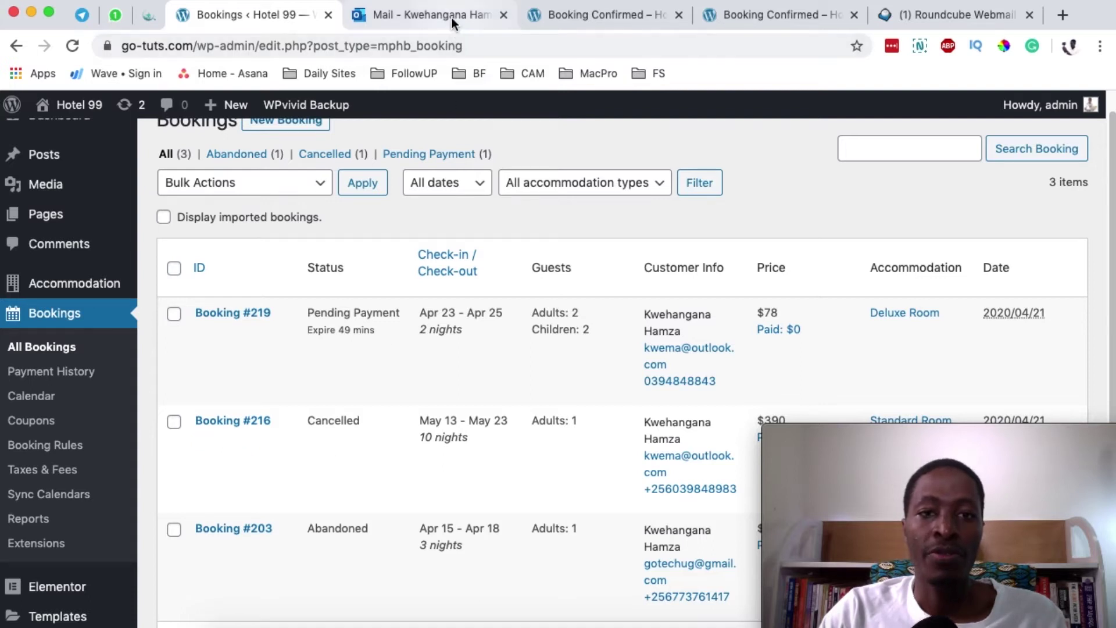
- Open the 'Your booking #219 is approved' email in Outlook and highlight the booking number 219
{"action": "left_click", "coordinate": [906, 17]}
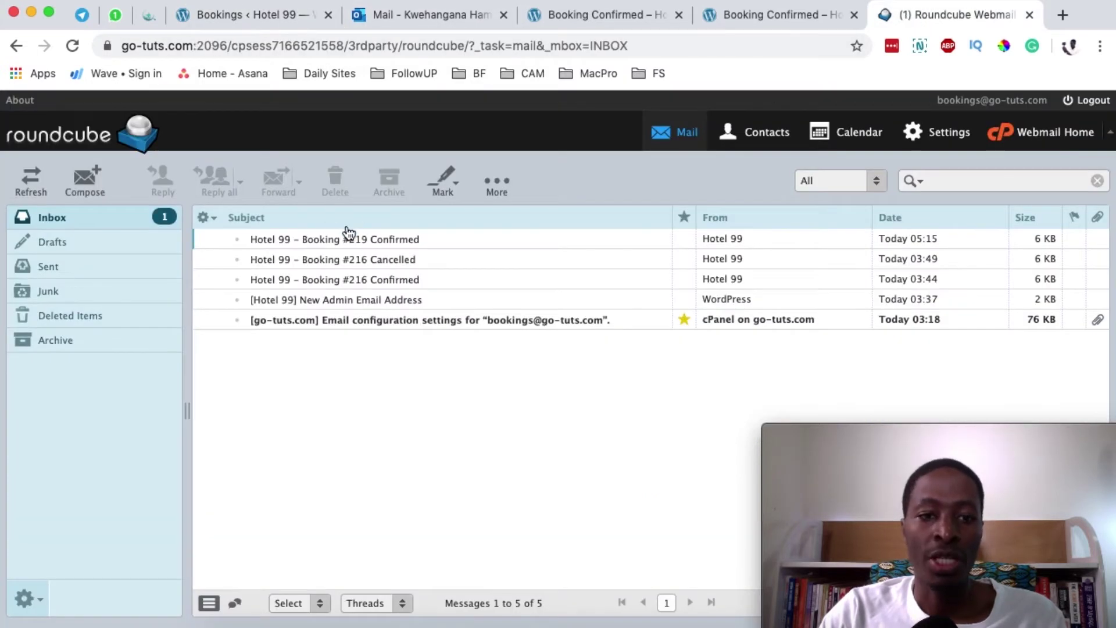
{"action": "left_click", "coordinate": [426, 18]}
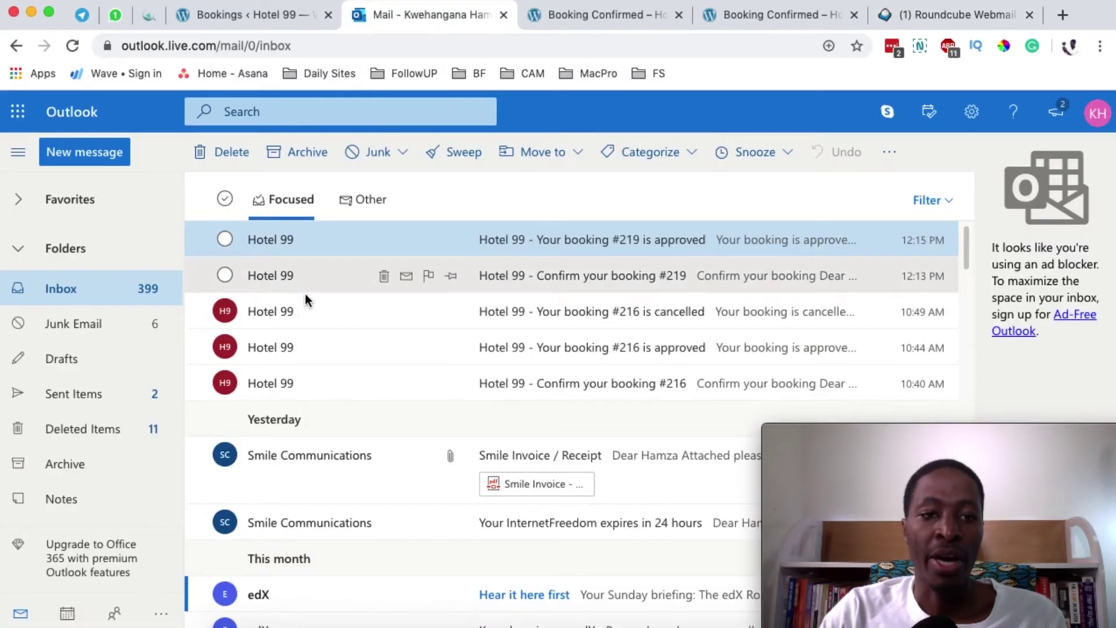
{"action": "left_click", "coordinate": [564, 251]}
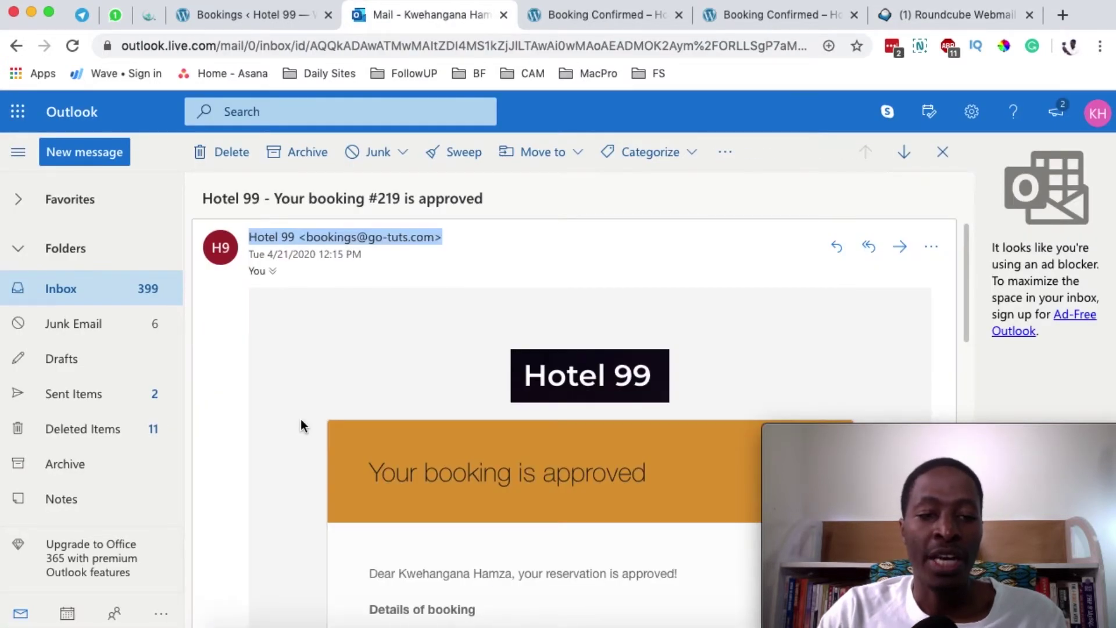
{"action": "scroll", "coordinate": [301, 418], "scroll_direction": "down", "scroll_amount": 5}
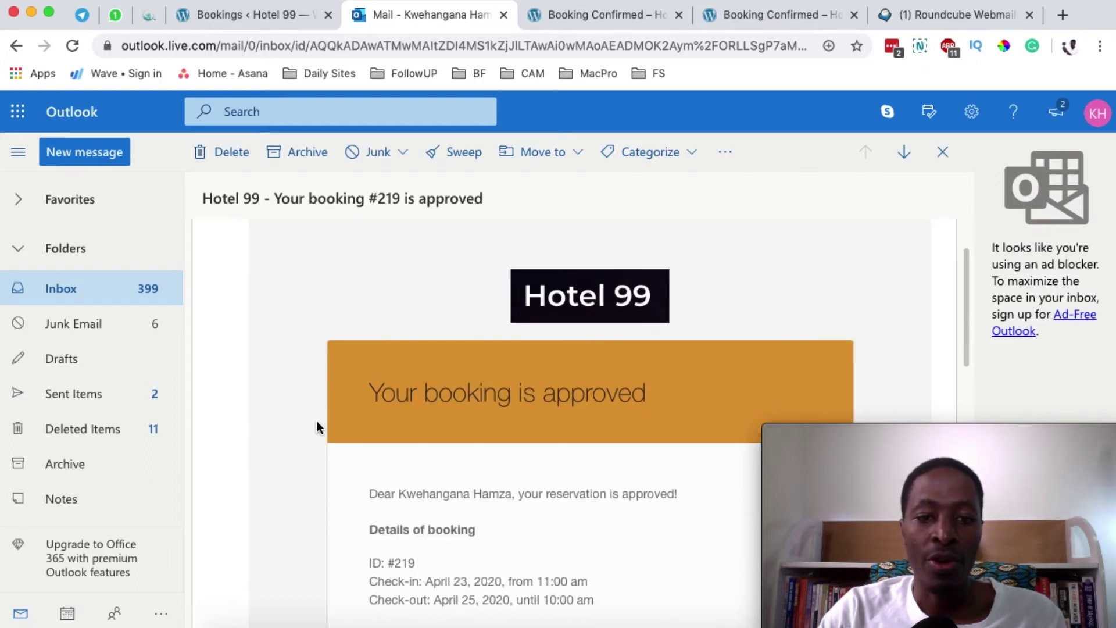
{"action": "scroll", "coordinate": [326, 418], "scroll_direction": "down", "scroll_amount": 7}
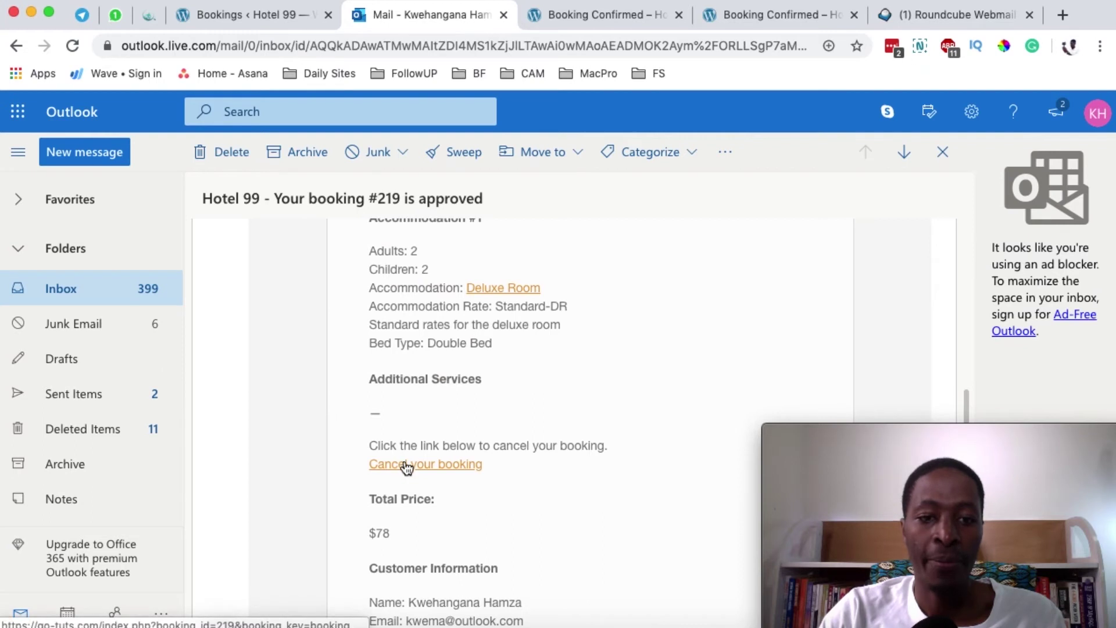
{"action": "scroll", "coordinate": [448, 468], "scroll_direction": "up", "scroll_amount": 2}
{"action": "scroll", "coordinate": [447, 468], "scroll_direction": "up", "scroll_amount": 6}
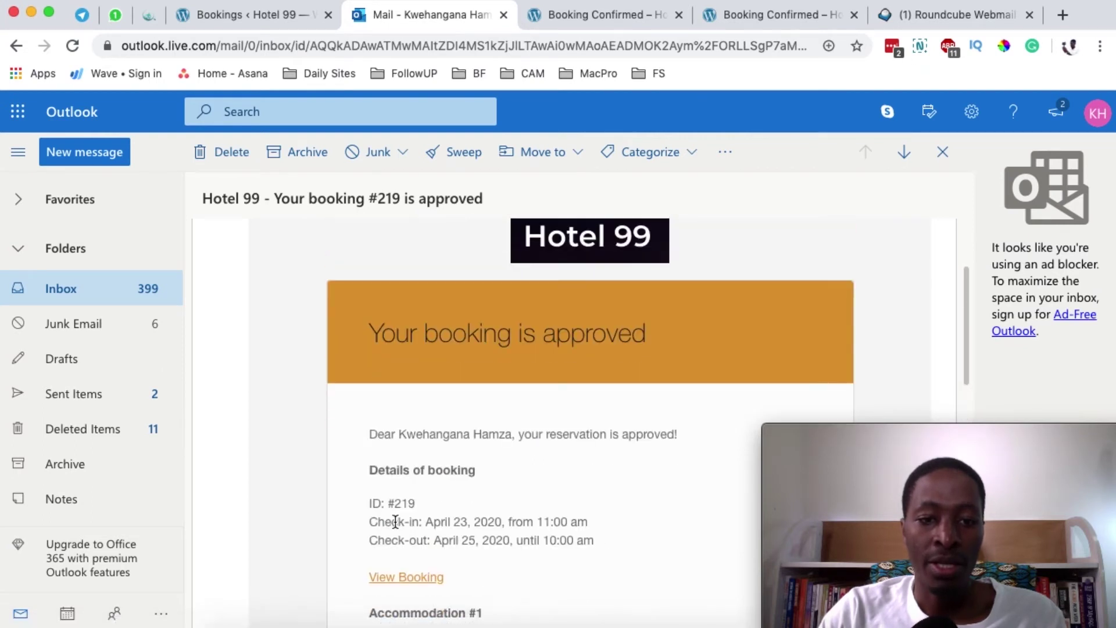
{"action": "left_click_drag", "start_coordinate": [395, 504], "coordinate": [424, 503]}
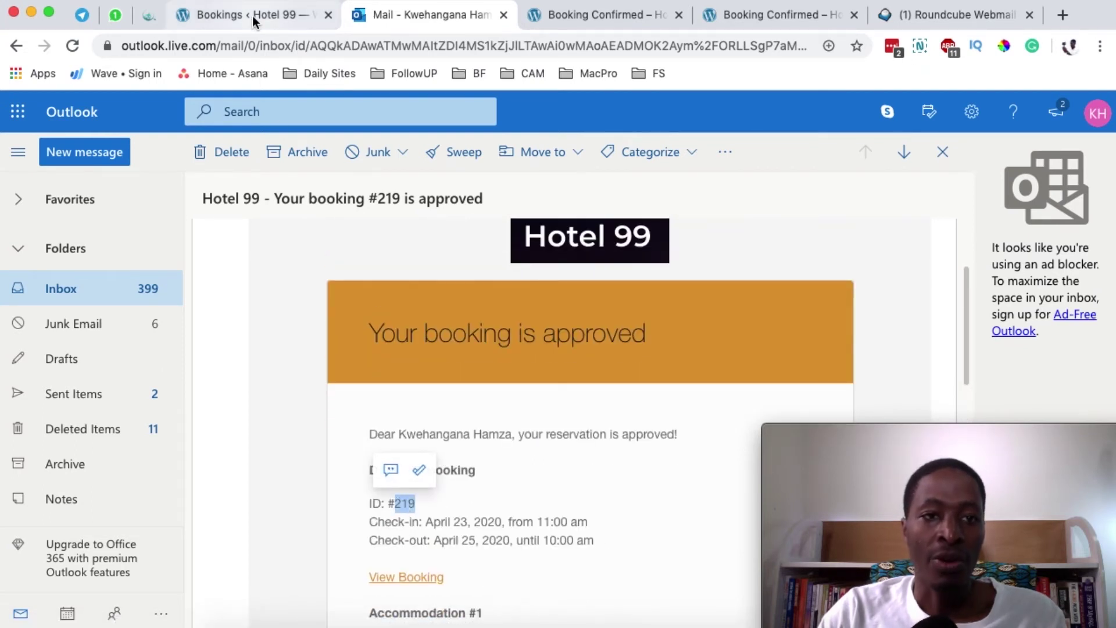
- Compare with the WordPress list, then scroll the approval email down to its Cancel your booking link
{"action": "left_click", "coordinate": [251, 18]}
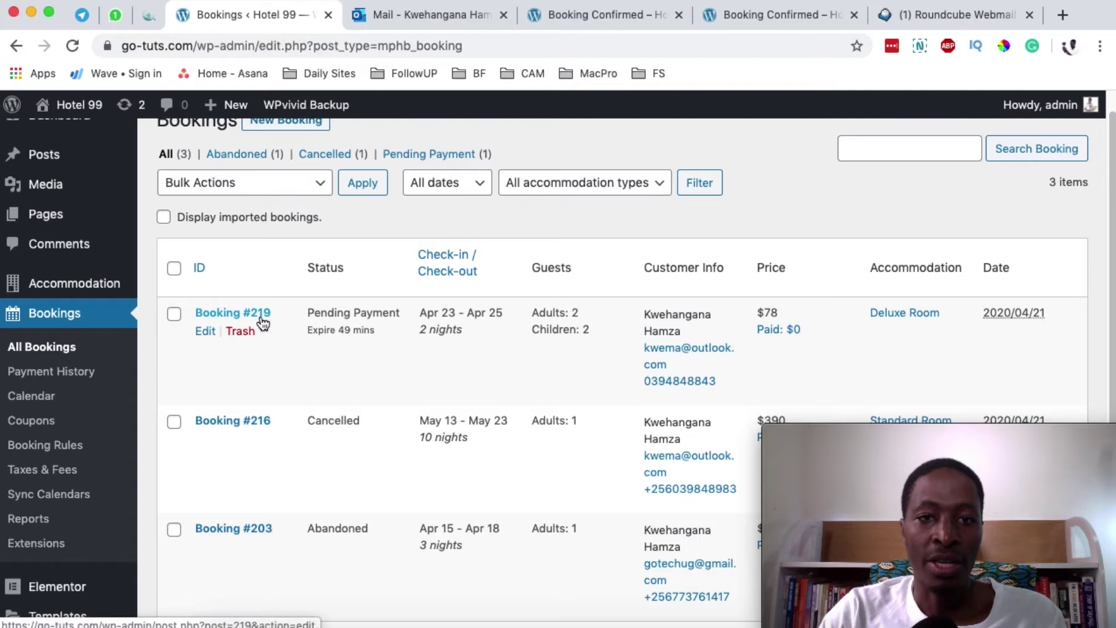
{"action": "left_click", "coordinate": [448, 19]}
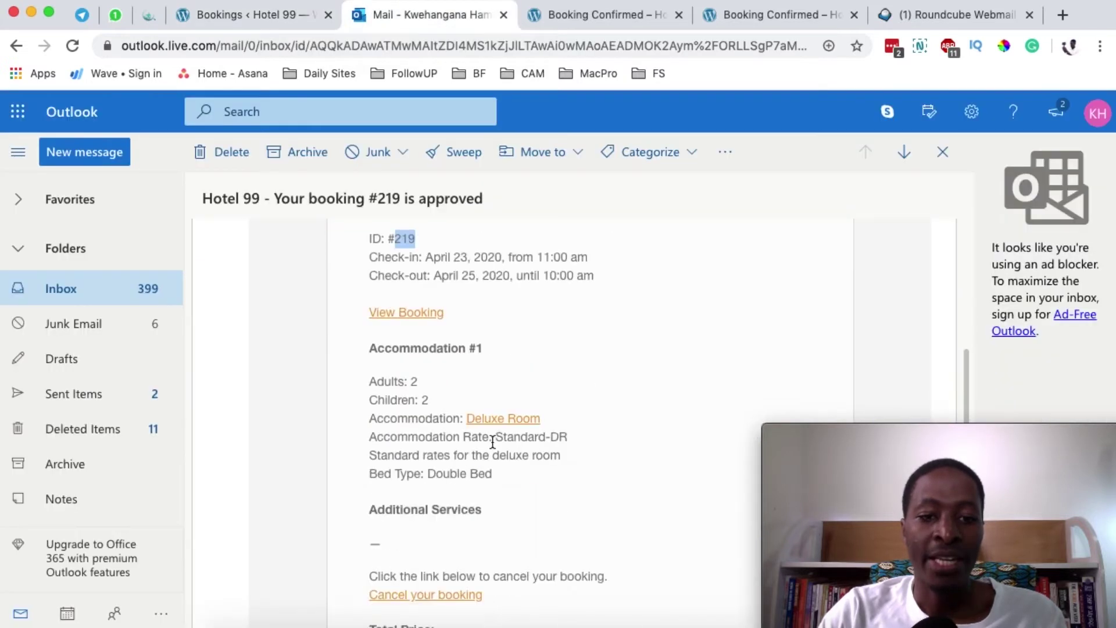
{"action": "scroll", "coordinate": [441, 517], "scroll_direction": "down", "scroll_amount": 2}
- Cancel booking #219 through the email's link, then refresh the WordPress bookings list and the Roundcube inbox
{"action": "left_click", "coordinate": [423, 509]}
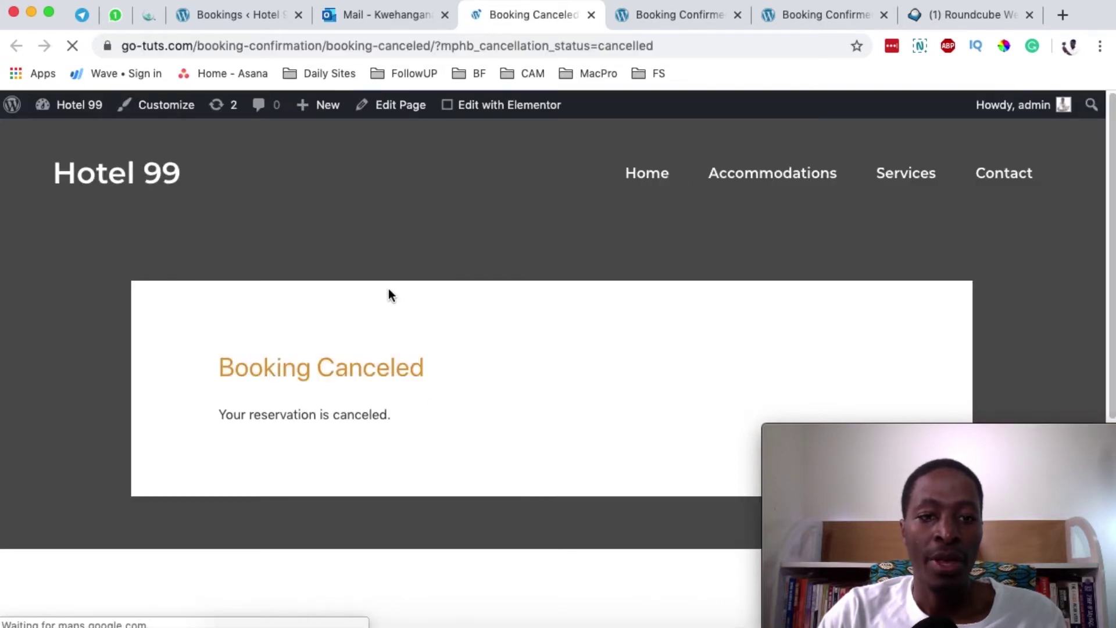
{"action": "left_click_drag", "start_coordinate": [233, 366], "coordinate": [444, 366]}
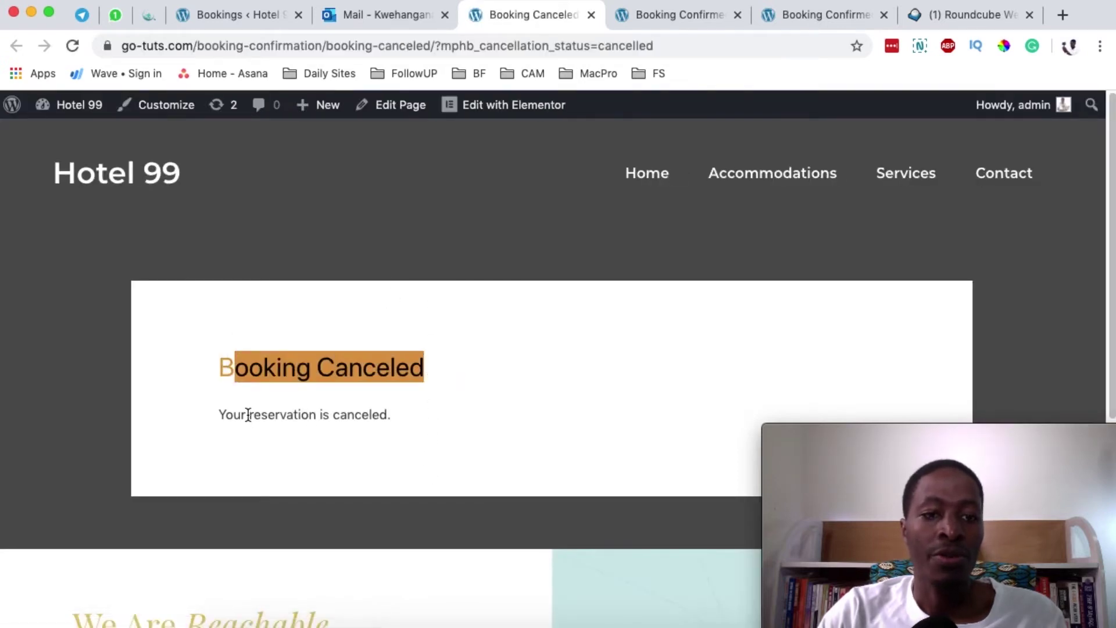
{"action": "left_click", "coordinate": [252, 15]}
{"action": "left_click", "coordinate": [72, 47]}
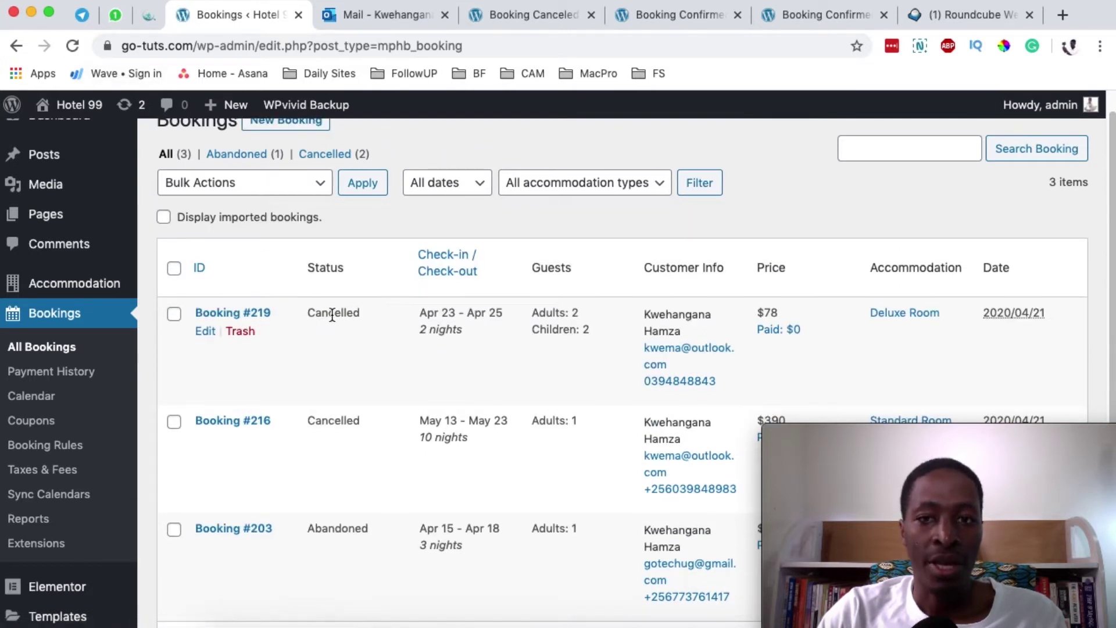
{"action": "left_click", "coordinate": [954, 14]}
{"action": "left_click", "coordinate": [96, 224]}
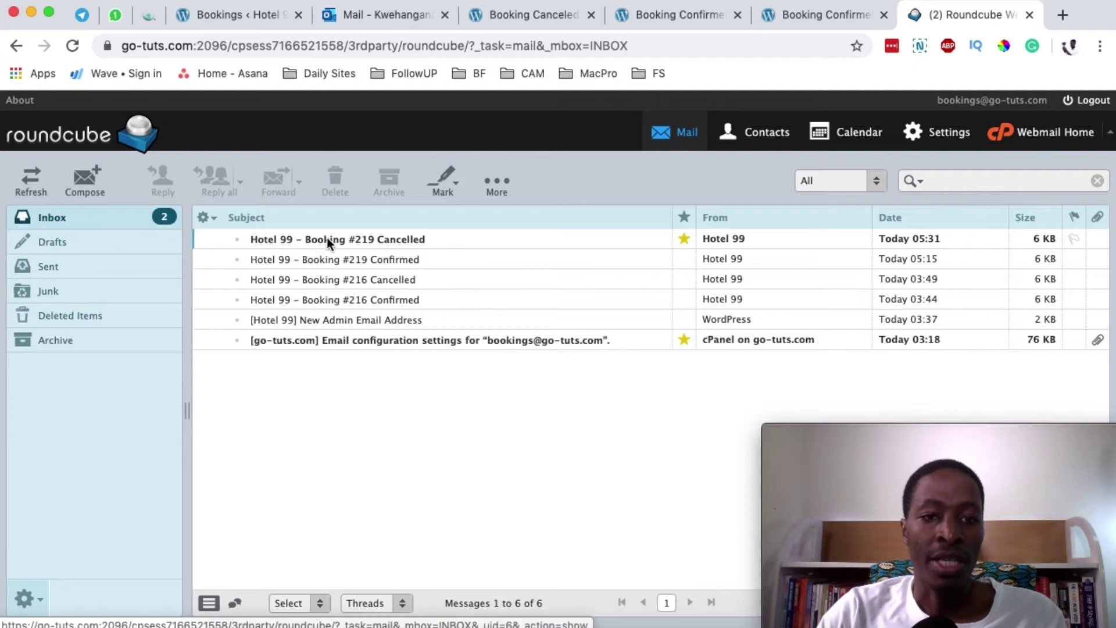
- Open the 'Booking #219 Cancelled' email in Roundcube and highlight the cancelled-by-customer line
{"action": "left_click", "coordinate": [379, 240]}
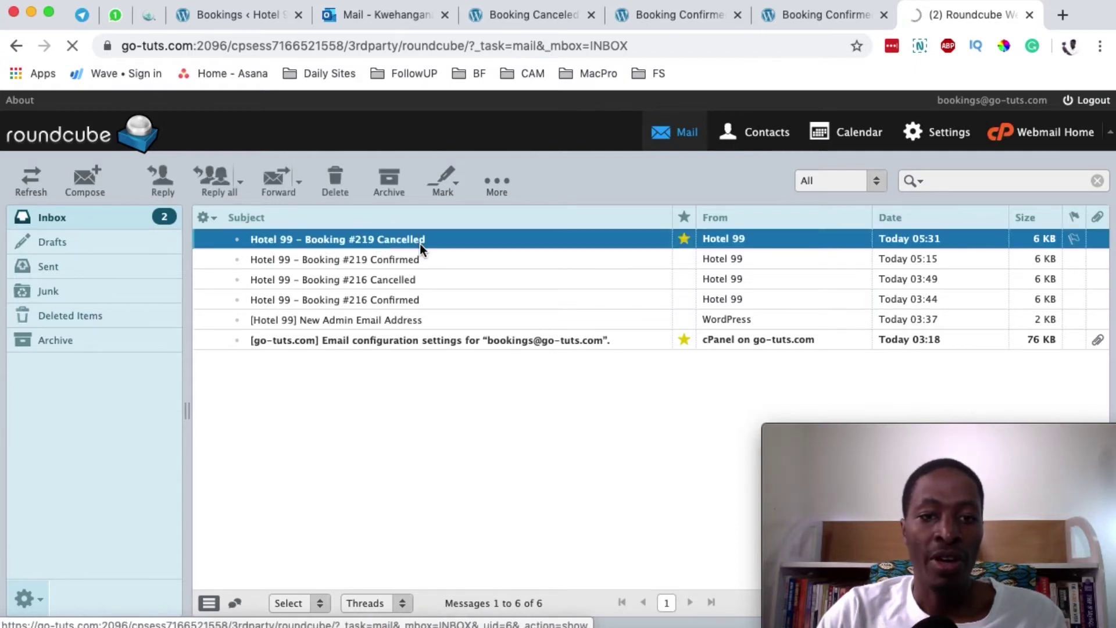
{"action": "scroll", "coordinate": [579, 391], "scroll_direction": "down", "scroll_amount": 2}
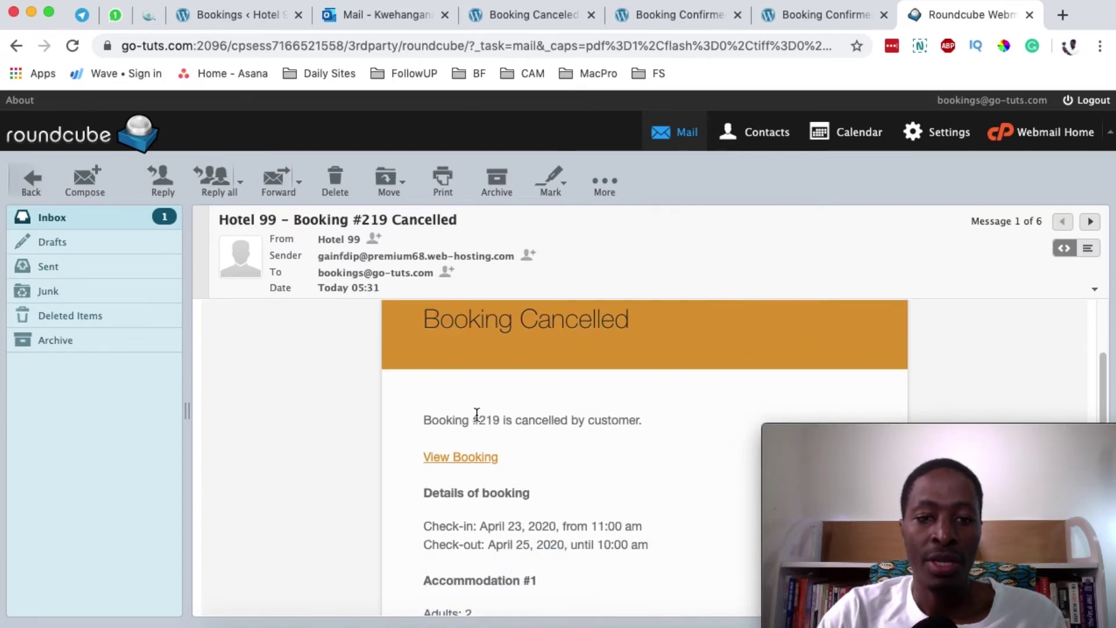
{"action": "left_click_drag", "start_coordinate": [445, 421], "coordinate": [578, 420]}
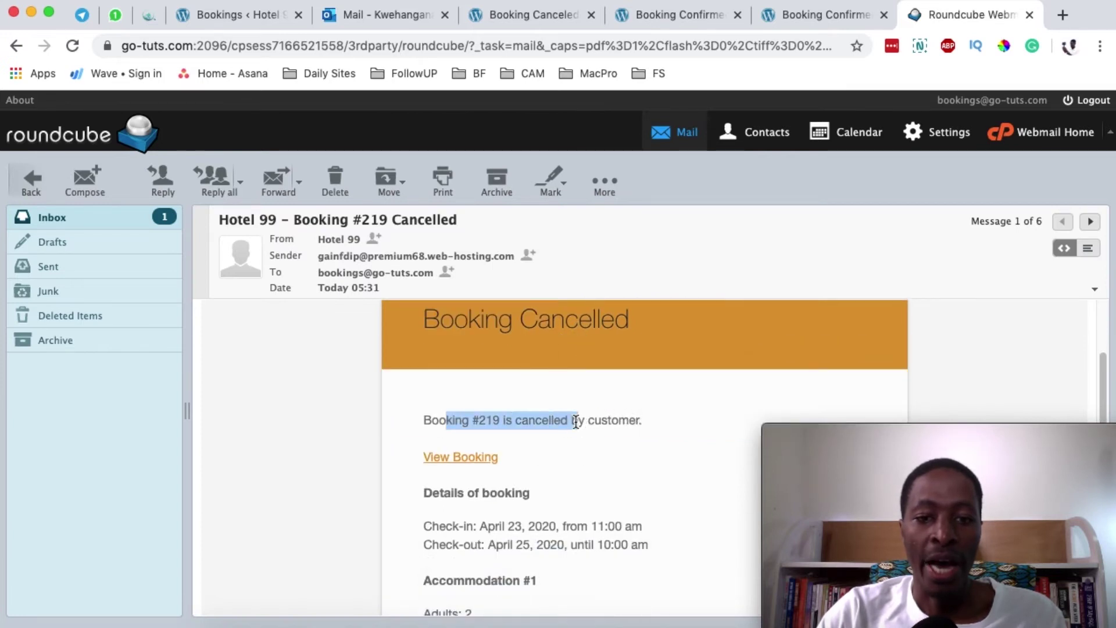
{"action": "scroll", "coordinate": [587, 409], "scroll_direction": "down", "scroll_amount": 1}
{"action": "left_click_drag", "start_coordinate": [446, 395], "coordinate": [602, 401]}
{"action": "scroll", "coordinate": [490, 431], "scroll_direction": "down", "scroll_amount": 1}
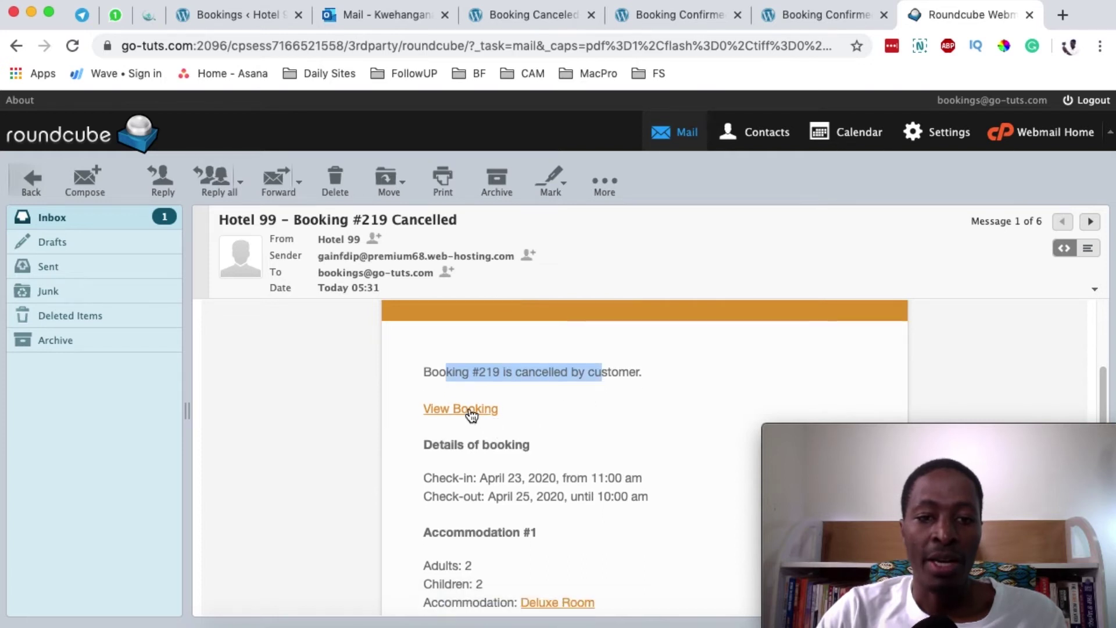
{"action": "scroll", "coordinate": [484, 499], "scroll_direction": "down", "scroll_amount": 1}
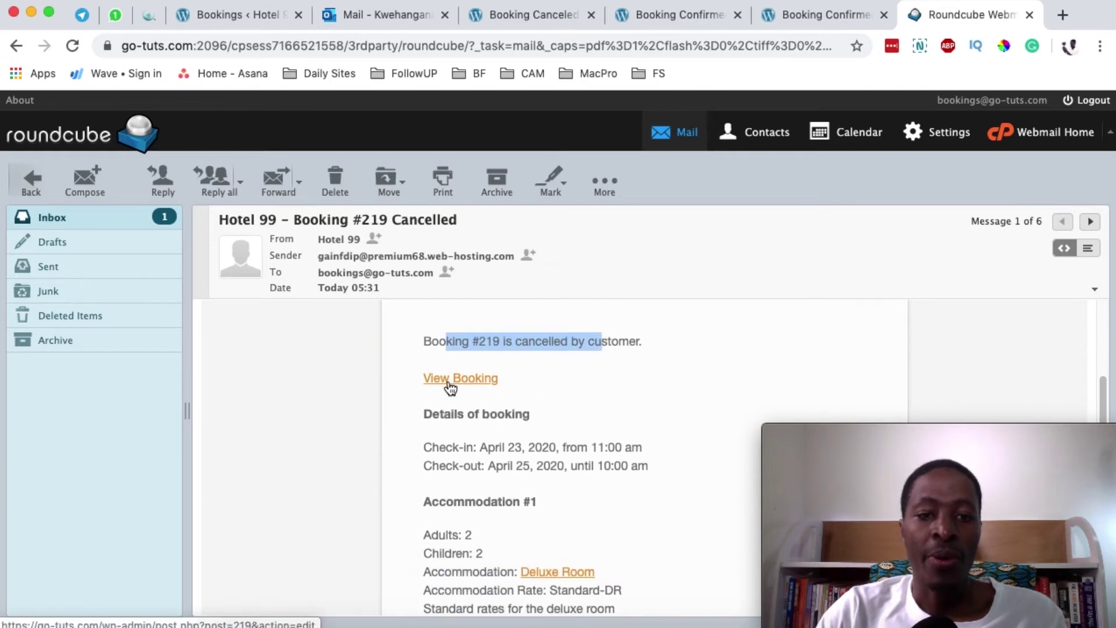
- Look over the email's booking details, then return to the WordPress list showing #219 Cancelled
{"action": "left_click", "coordinate": [431, 427]}
{"action": "left_click_drag", "start_coordinate": [431, 427], "coordinate": [486, 498]}
{"action": "left_click", "coordinate": [424, 423]}
{"action": "scroll", "coordinate": [423, 424], "scroll_direction": "down", "scroll_amount": 4}
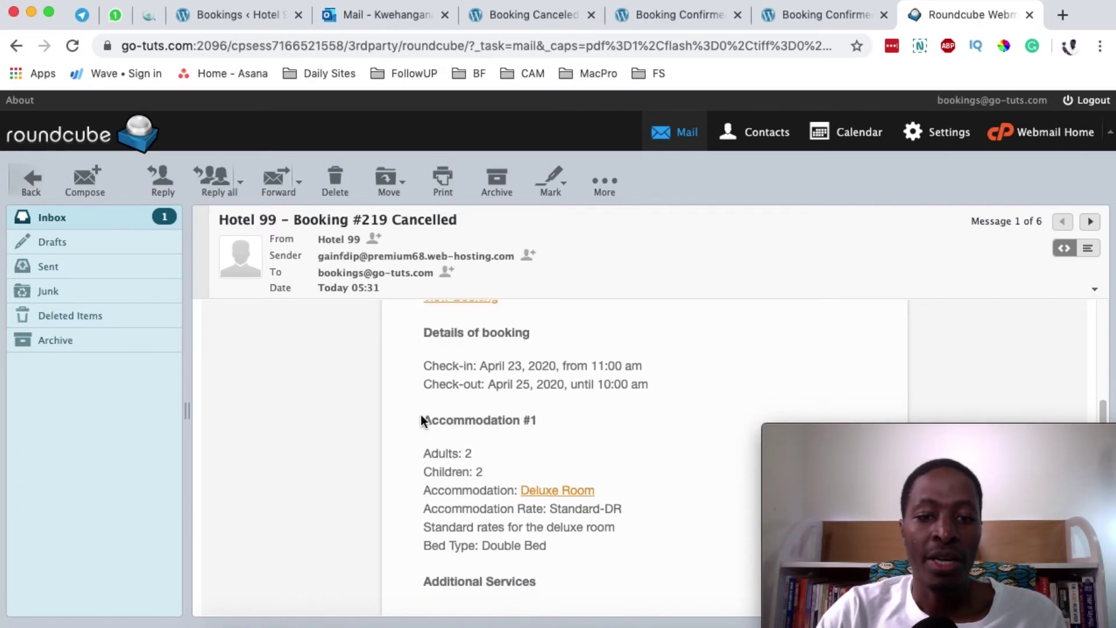
{"action": "scroll", "coordinate": [424, 424], "scroll_direction": "down", "scroll_amount": 7}
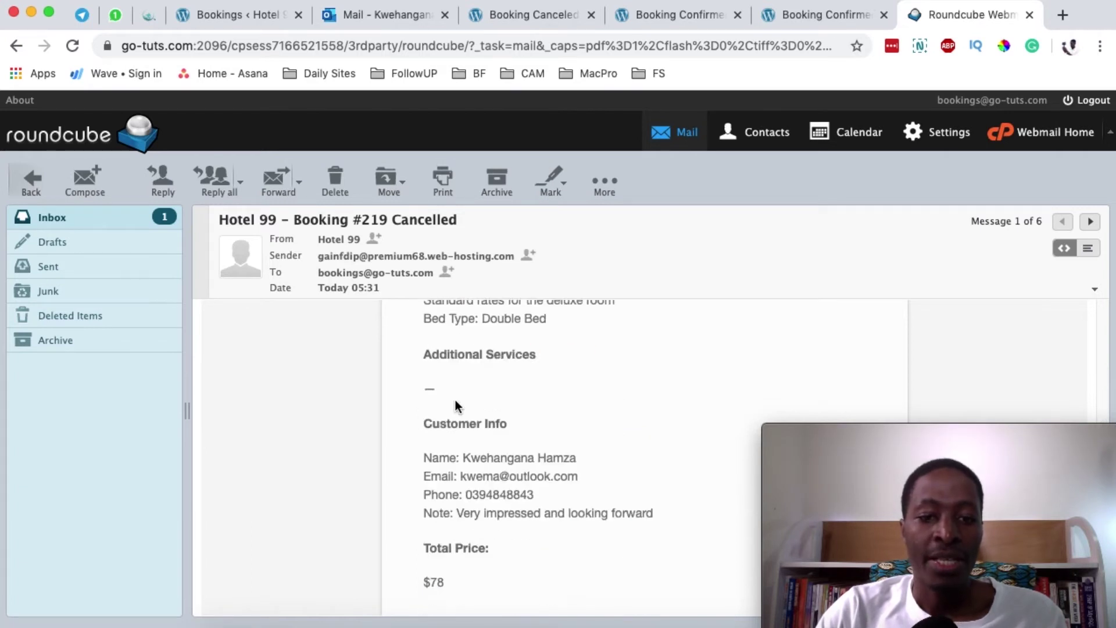
{"action": "scroll", "coordinate": [457, 409], "scroll_direction": "up", "scroll_amount": 4}
{"action": "left_click", "coordinate": [229, 15]}
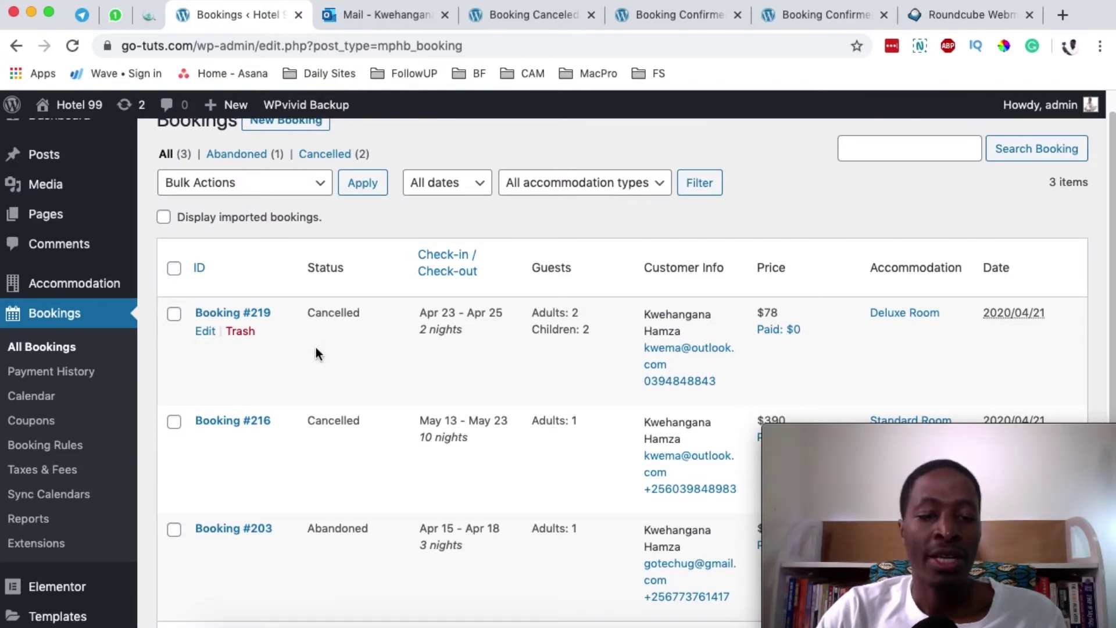
- Read the guest's 'Your booking #219 is cancelled' Outlook email, including its booking details and $78 total
{"action": "left_click", "coordinate": [375, 15]}
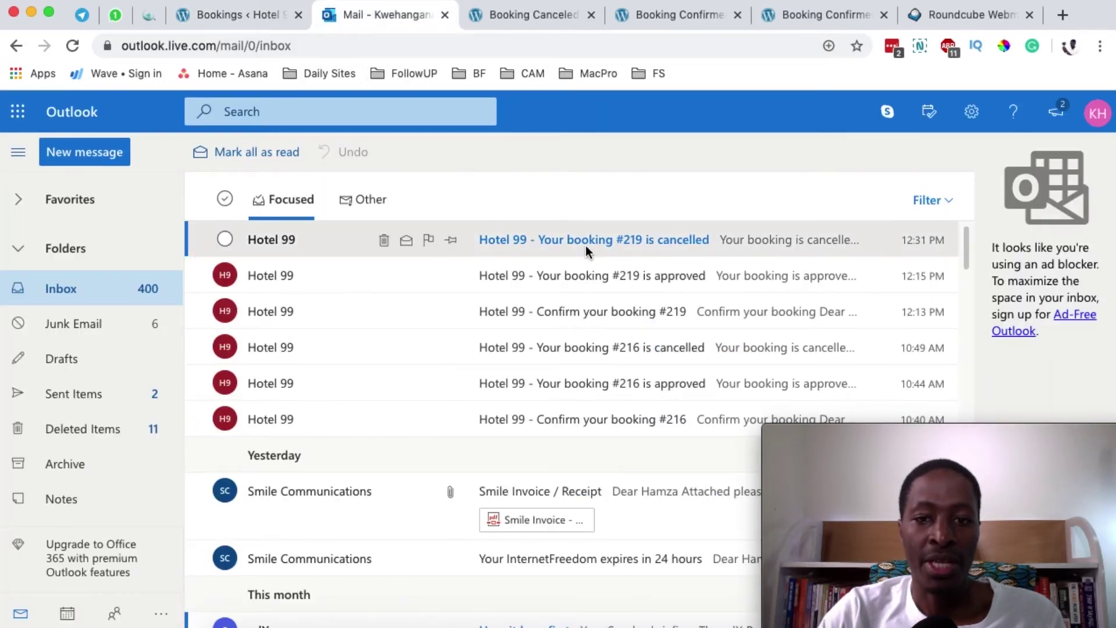
{"action": "left_click", "coordinate": [639, 240]}
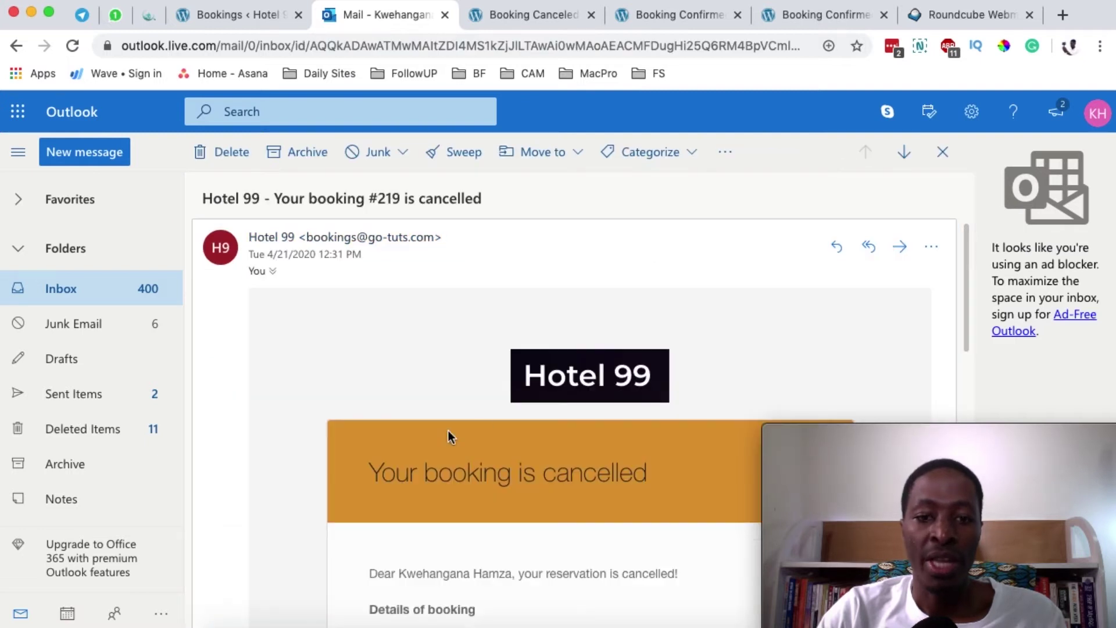
{"action": "scroll", "coordinate": [449, 418], "scroll_direction": "down", "scroll_amount": 3}
{"action": "scroll", "coordinate": [454, 419], "scroll_direction": "down", "scroll_amount": 2}
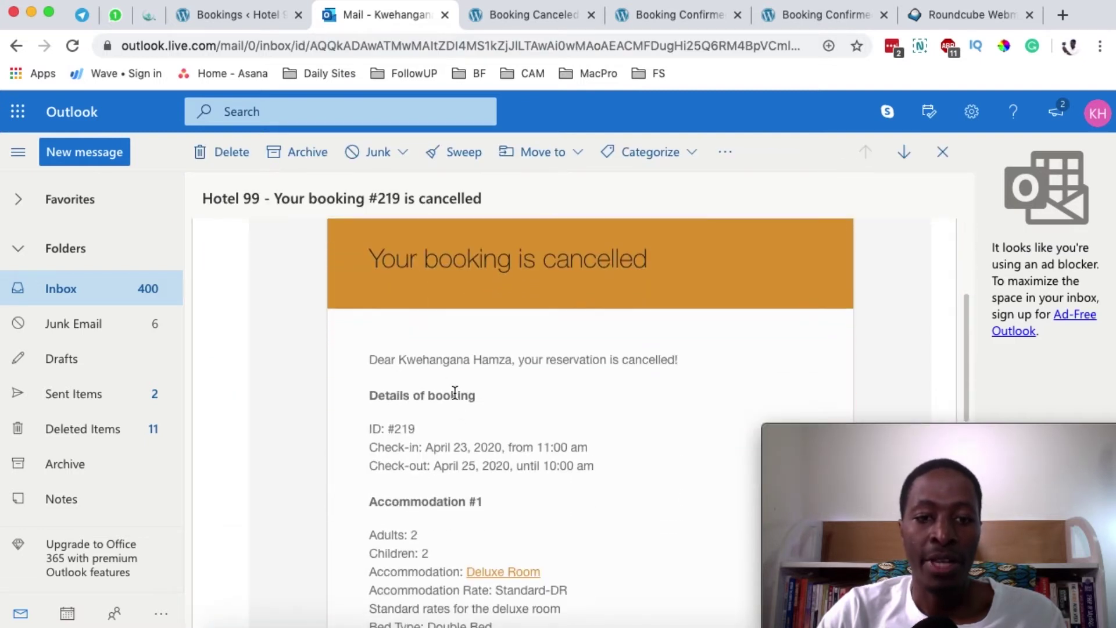
{"action": "scroll", "coordinate": [382, 372], "scroll_direction": "down", "scroll_amount": 4}
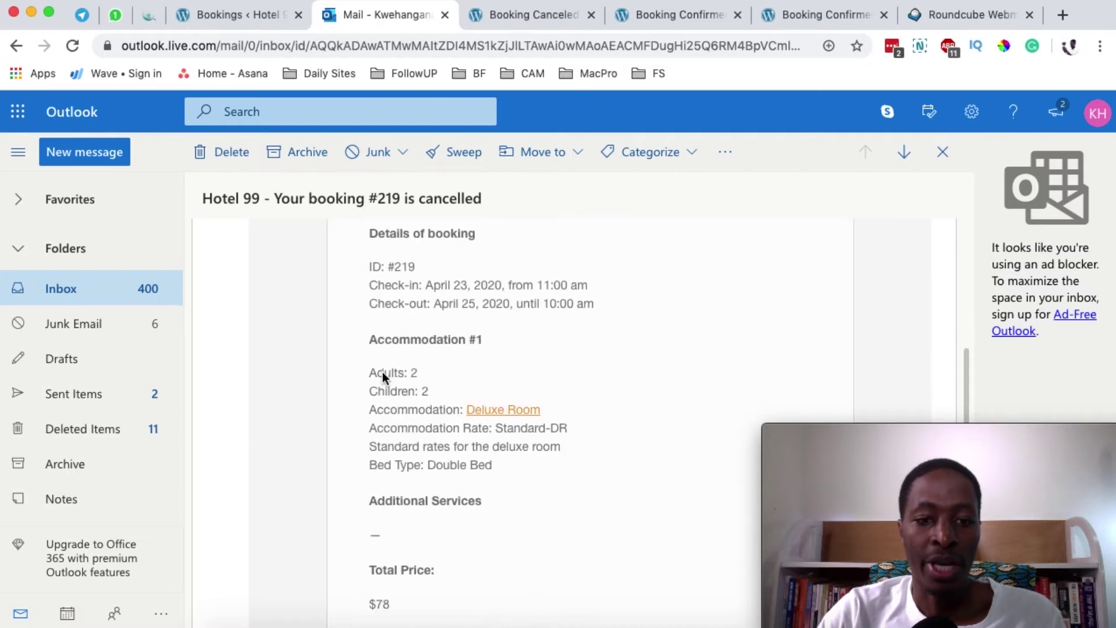
{"action": "scroll", "coordinate": [382, 372], "scroll_direction": "down", "scroll_amount": 8}
{"action": "scroll", "coordinate": [382, 371], "scroll_direction": "up", "scroll_amount": 15}
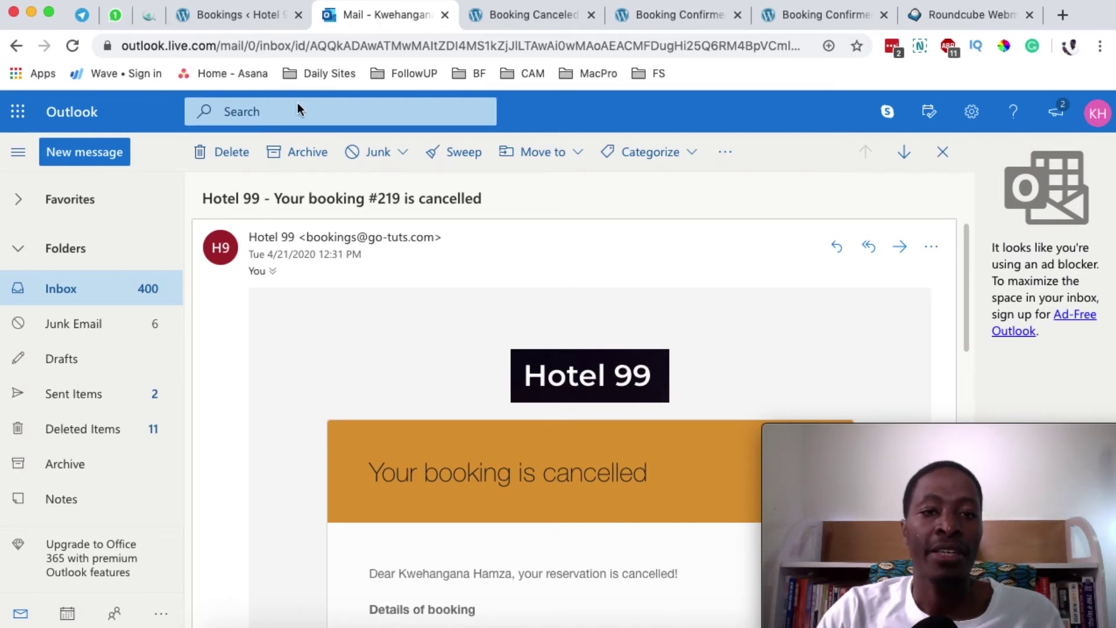
- Refresh WordPress All Bookings, showing #219 and #216 Cancelled and #203 Abandoned
{"action": "left_click", "coordinate": [218, 16]}
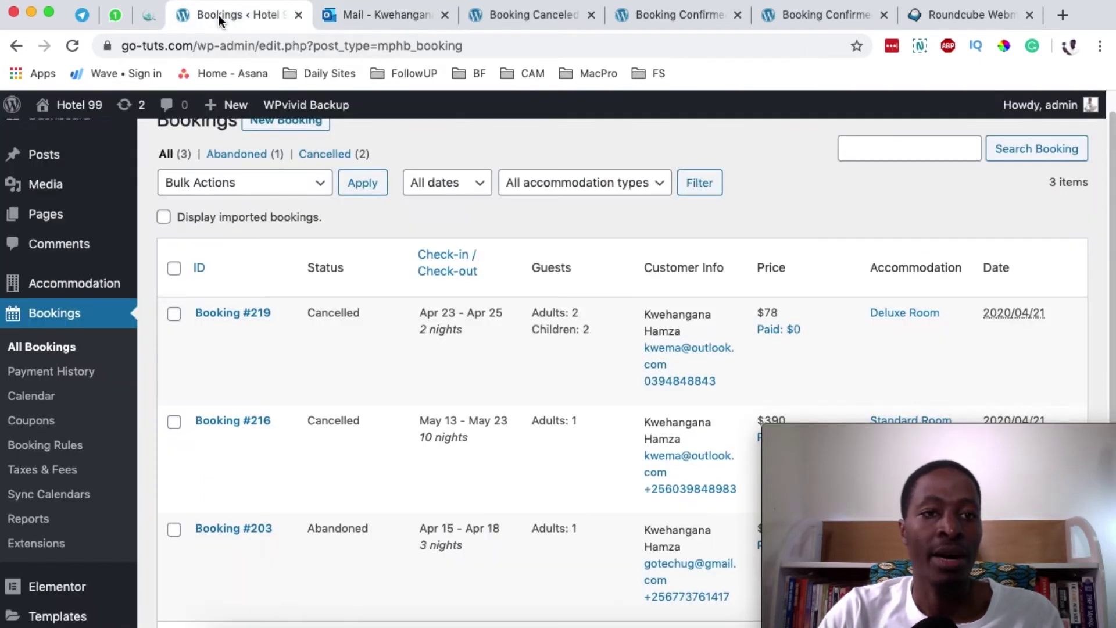
{"action": "left_click", "coordinate": [41, 349]}
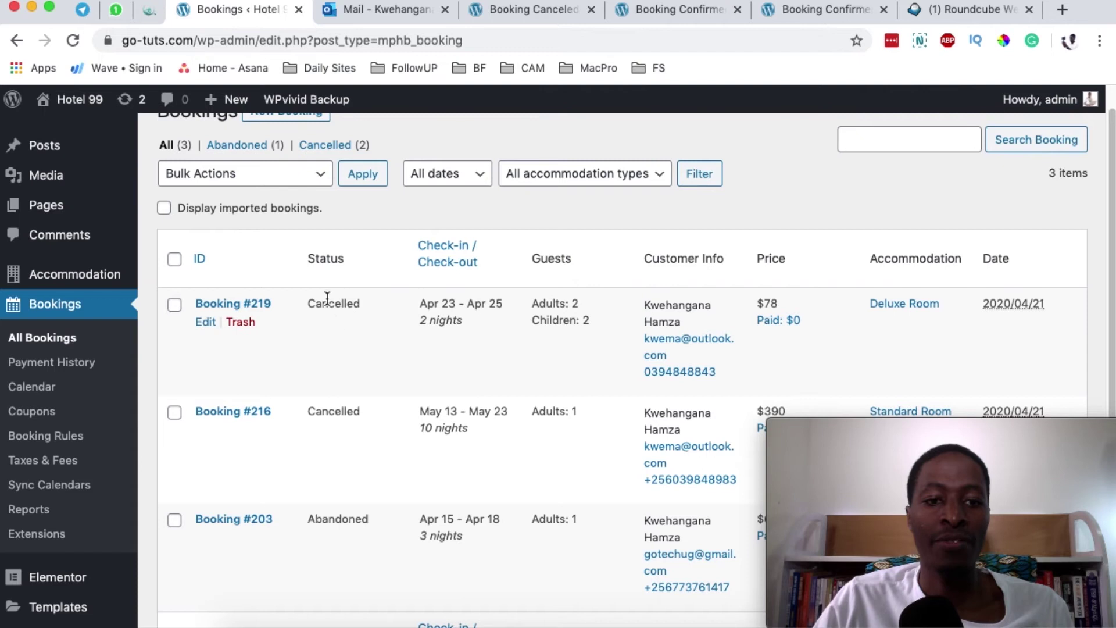
{"action": "scroll", "coordinate": [328, 415], "scroll_direction": "down", "scroll_amount": 3}
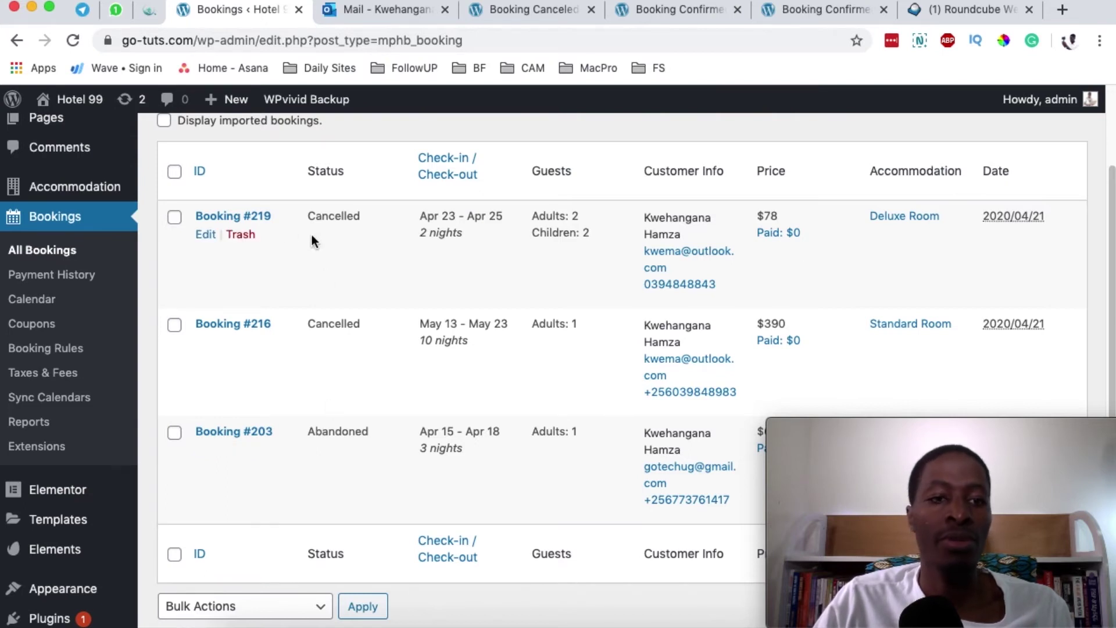
- Edit booking #203, change its status from Abandoned to Cancelled, and update the booking
{"action": "left_click", "coordinate": [206, 451]}
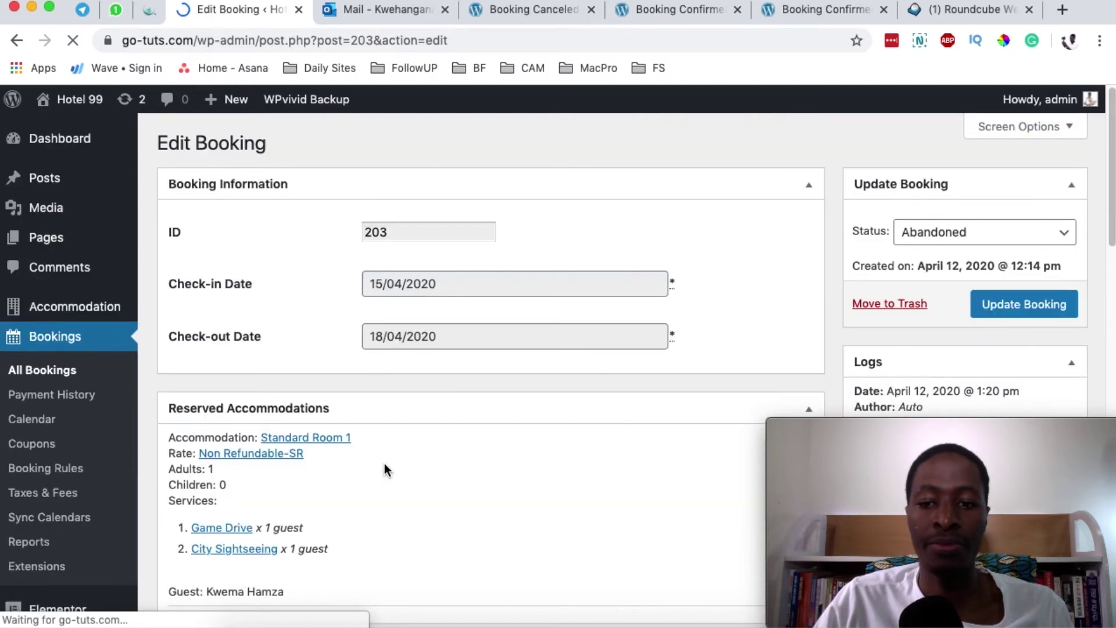
{"action": "scroll", "coordinate": [430, 455], "scroll_direction": "down", "scroll_amount": 6}
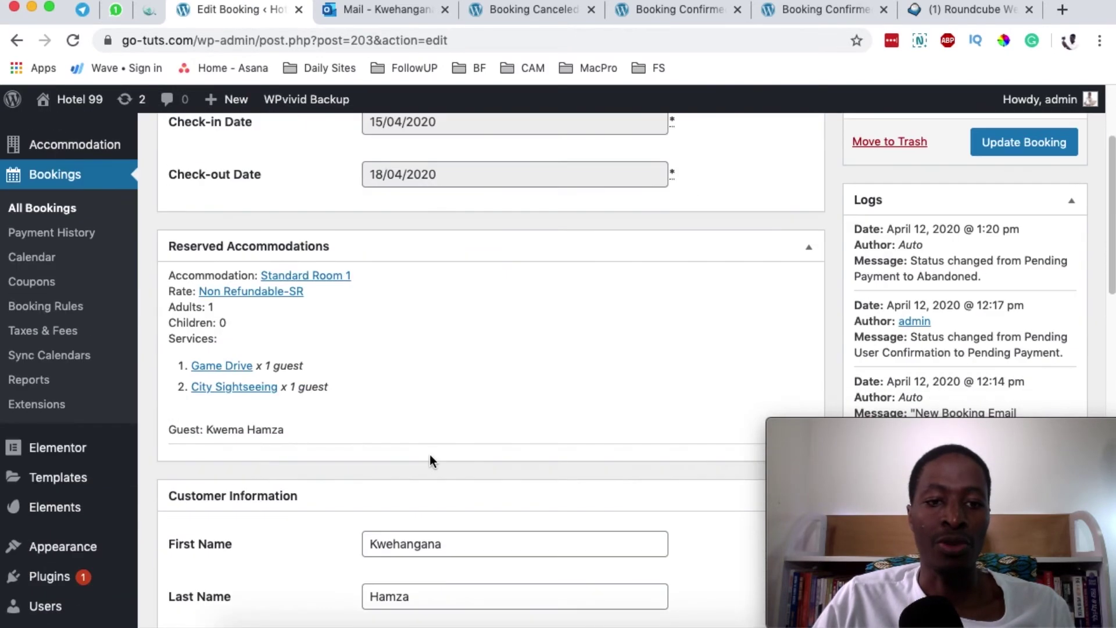
{"action": "scroll", "coordinate": [656, 406], "scroll_direction": "down", "scroll_amount": 7}
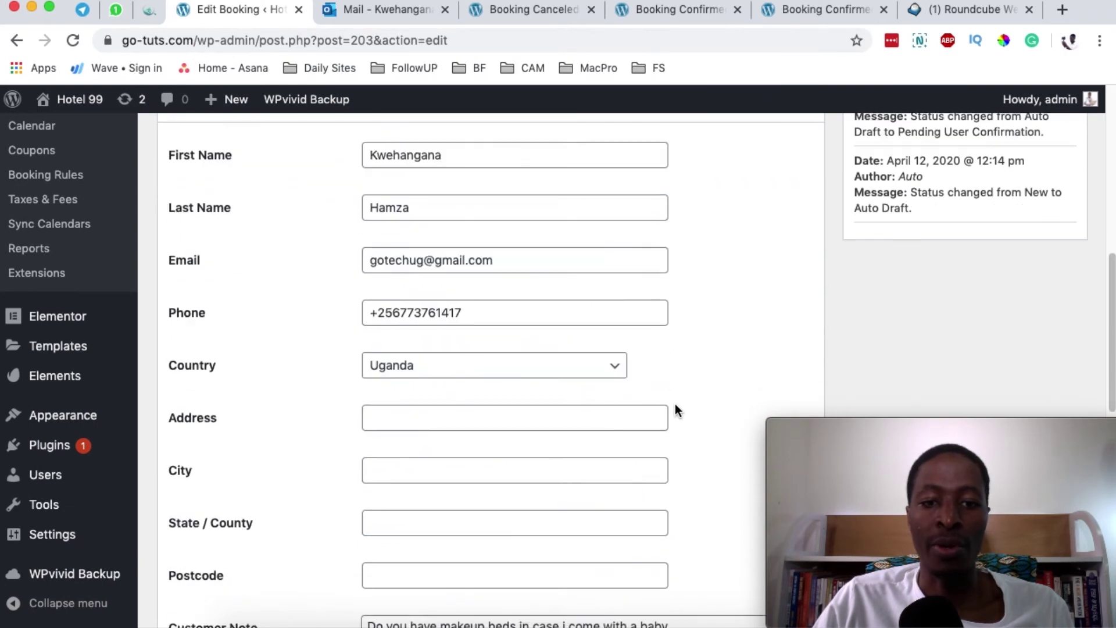
{"action": "scroll", "coordinate": [697, 410], "scroll_direction": "down", "scroll_amount": 5}
{"action": "scroll", "coordinate": [697, 399], "scroll_direction": "up", "scroll_amount": 17}
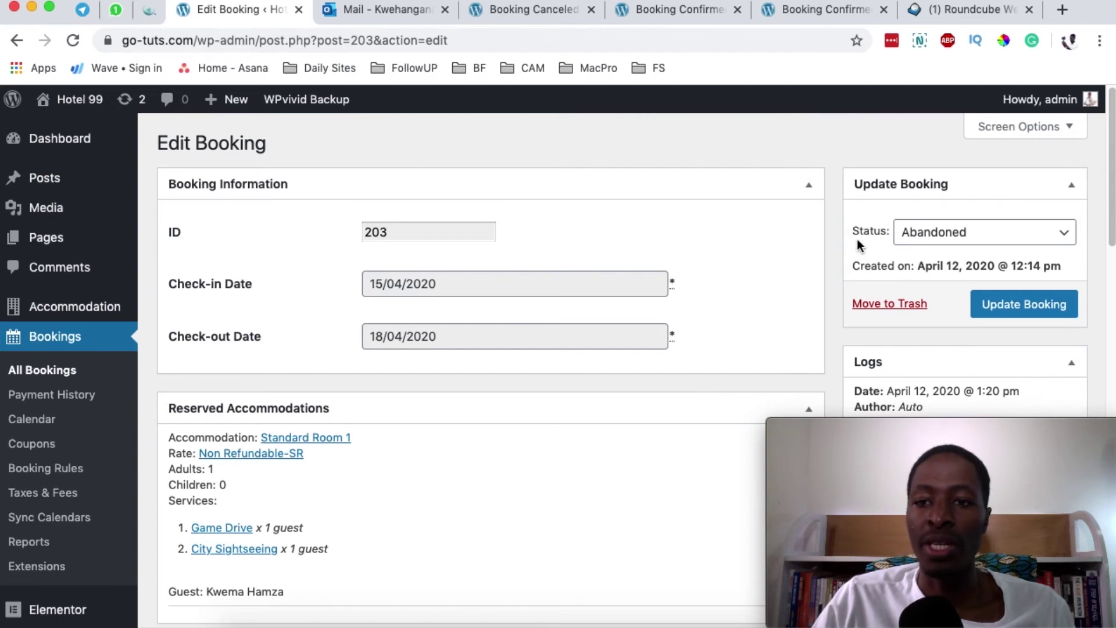
{"action": "left_click", "coordinate": [937, 233]}
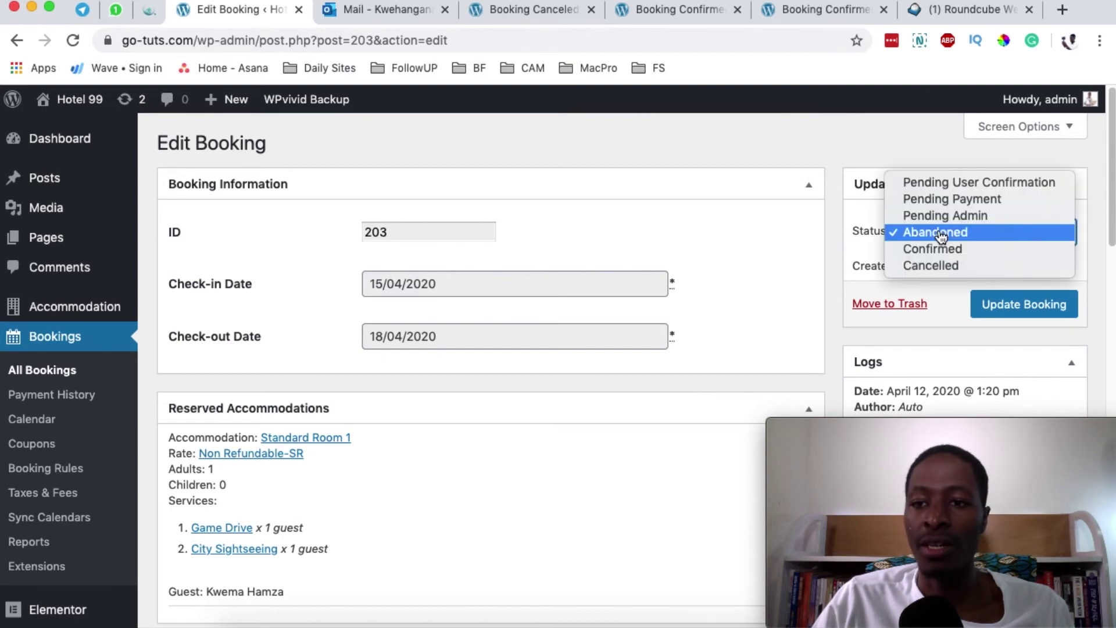
{"action": "left_click", "coordinate": [940, 266]}
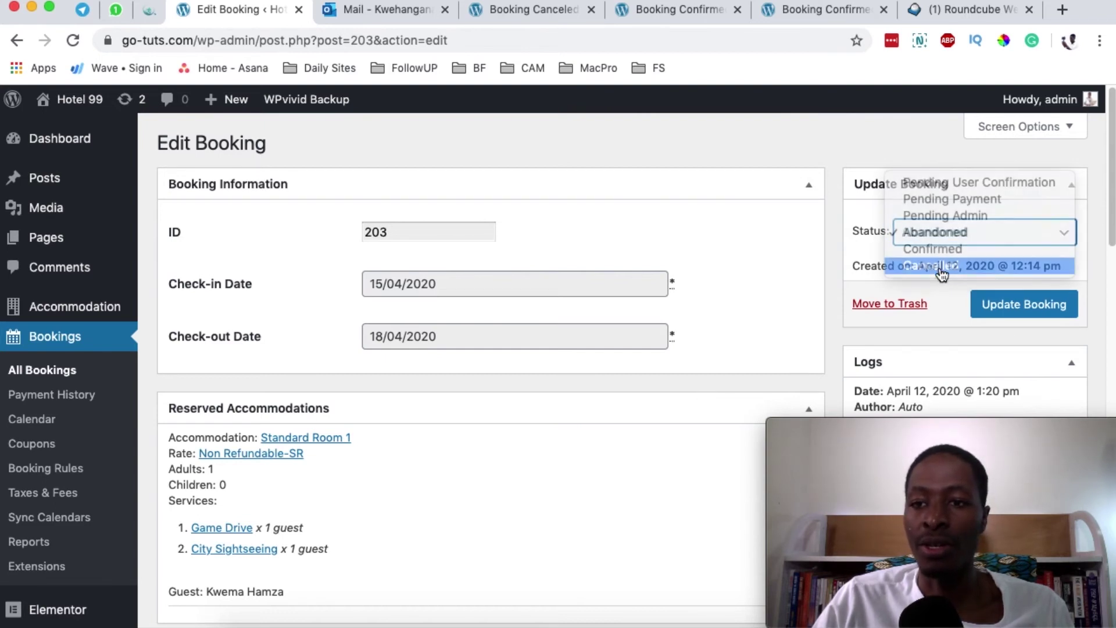
{"action": "left_click", "coordinate": [1035, 304]}
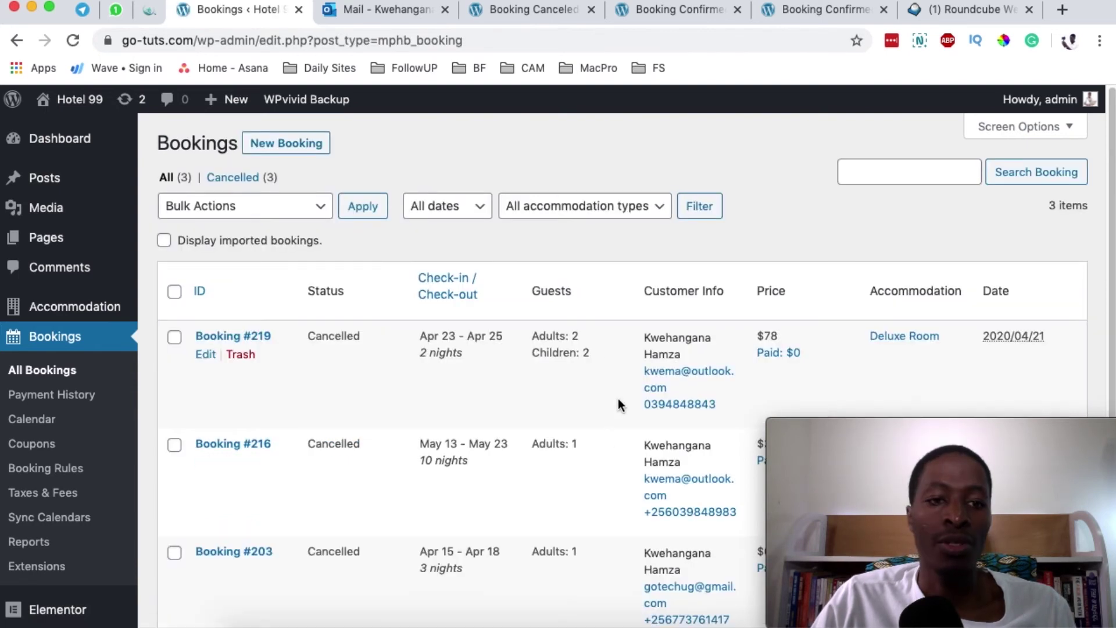
{"action": "scroll", "coordinate": [416, 490], "scroll_direction": "down", "scroll_amount": 5}
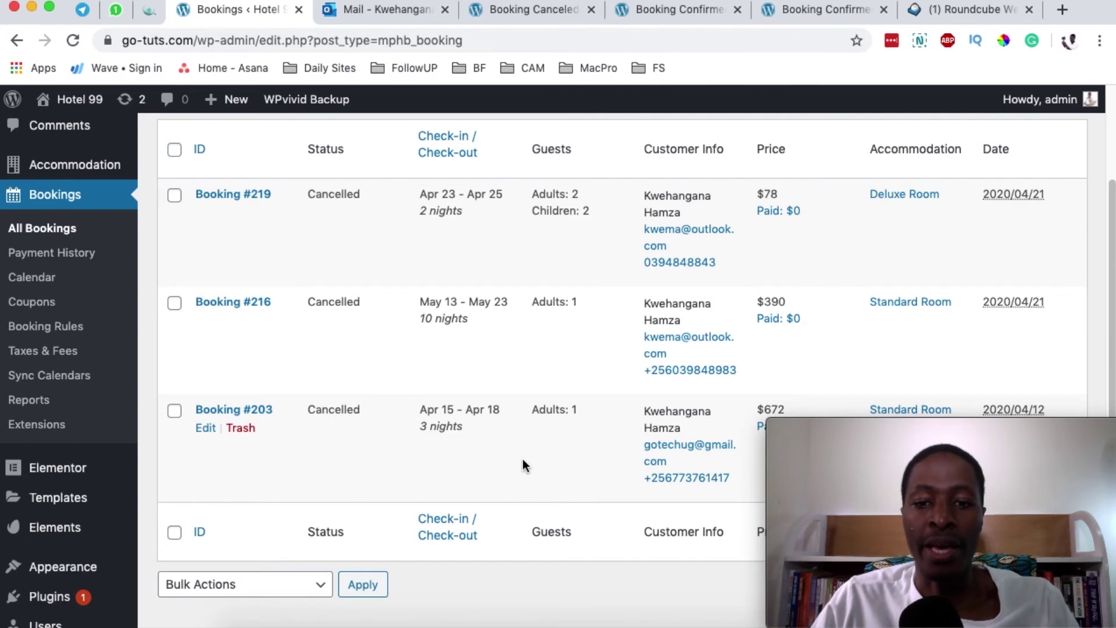
{"action": "scroll", "coordinate": [523, 460], "scroll_direction": "down", "scroll_amount": 3}
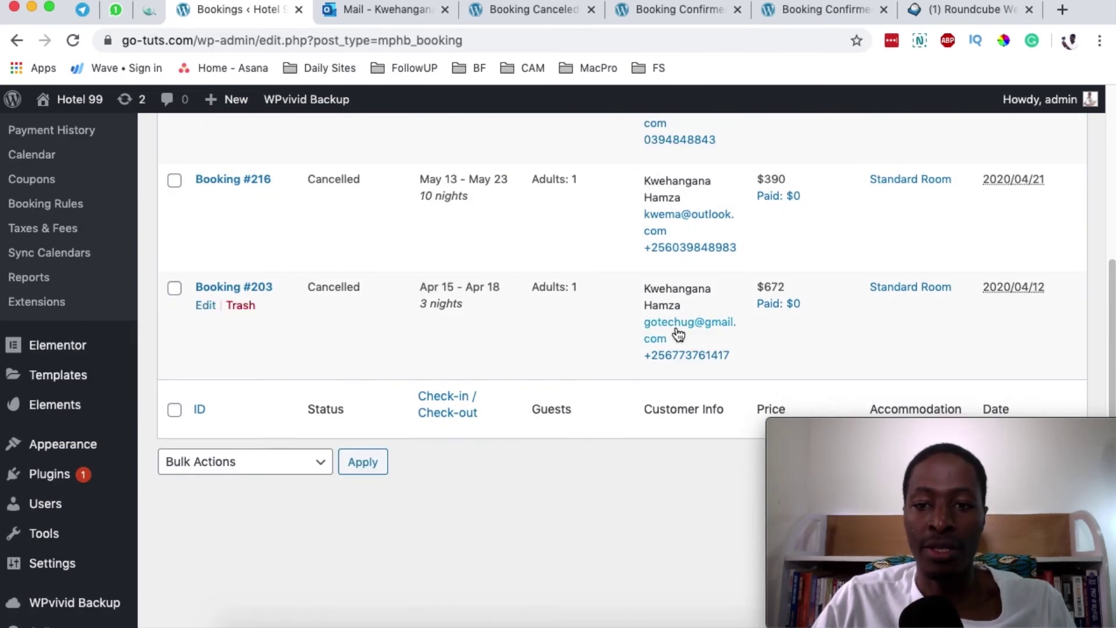
{"action": "left_click", "coordinate": [1064, 10]}
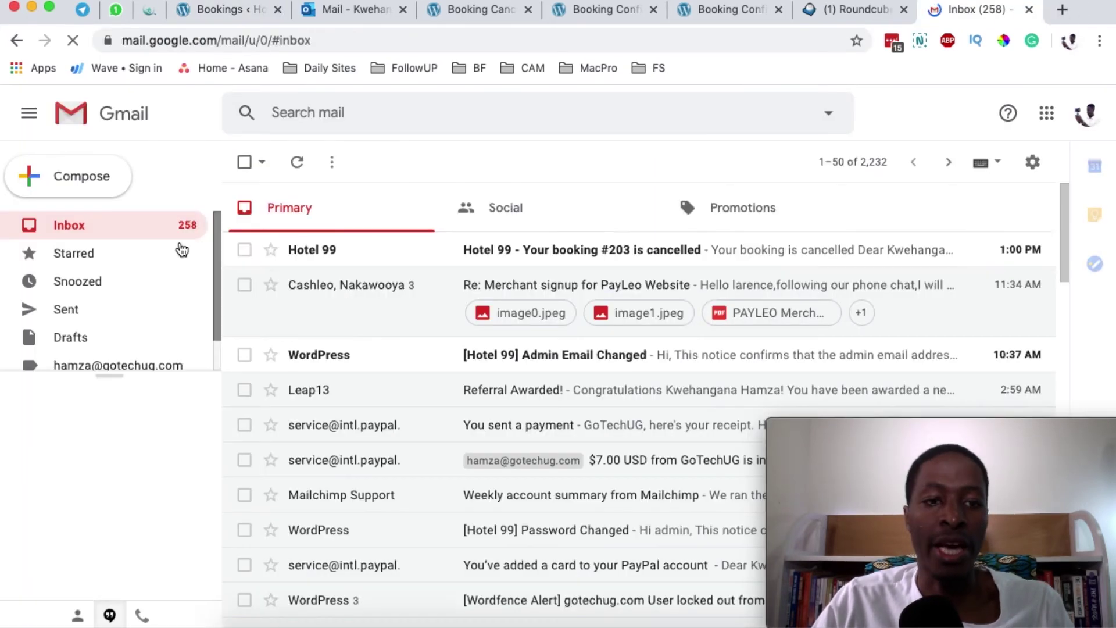
- Open the Hotel 99 booking #203 cancellation email in Gmail and select the booking number 203
{"action": "left_click", "coordinate": [507, 256]}
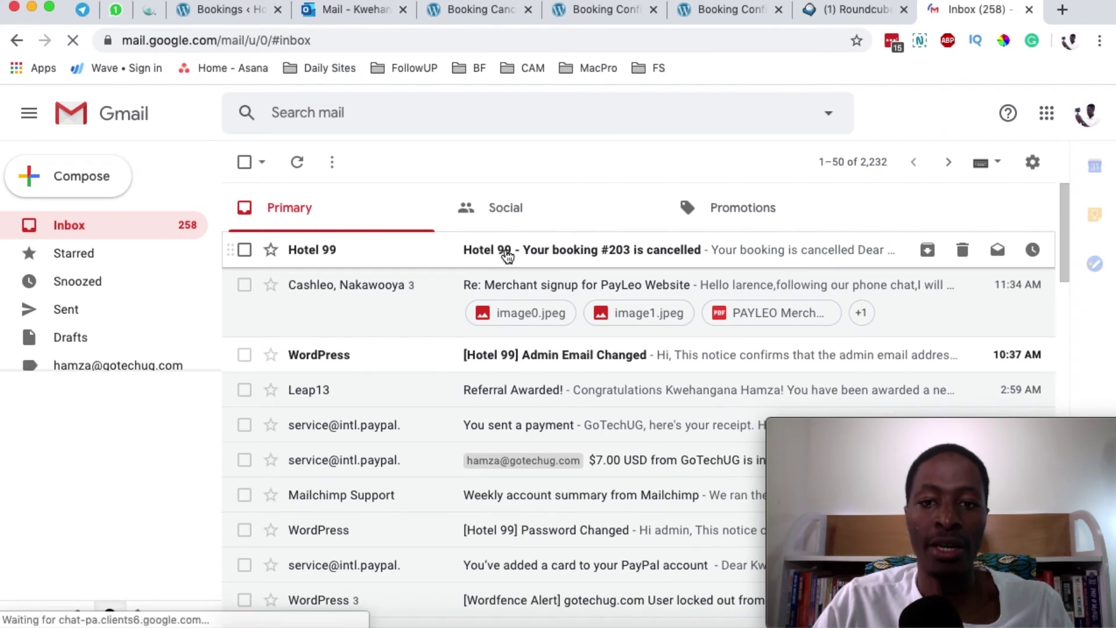
{"action": "scroll", "coordinate": [558, 407], "scroll_direction": "down", "scroll_amount": 2}
{"action": "scroll", "coordinate": [547, 434], "scroll_direction": "down", "scroll_amount": 3}
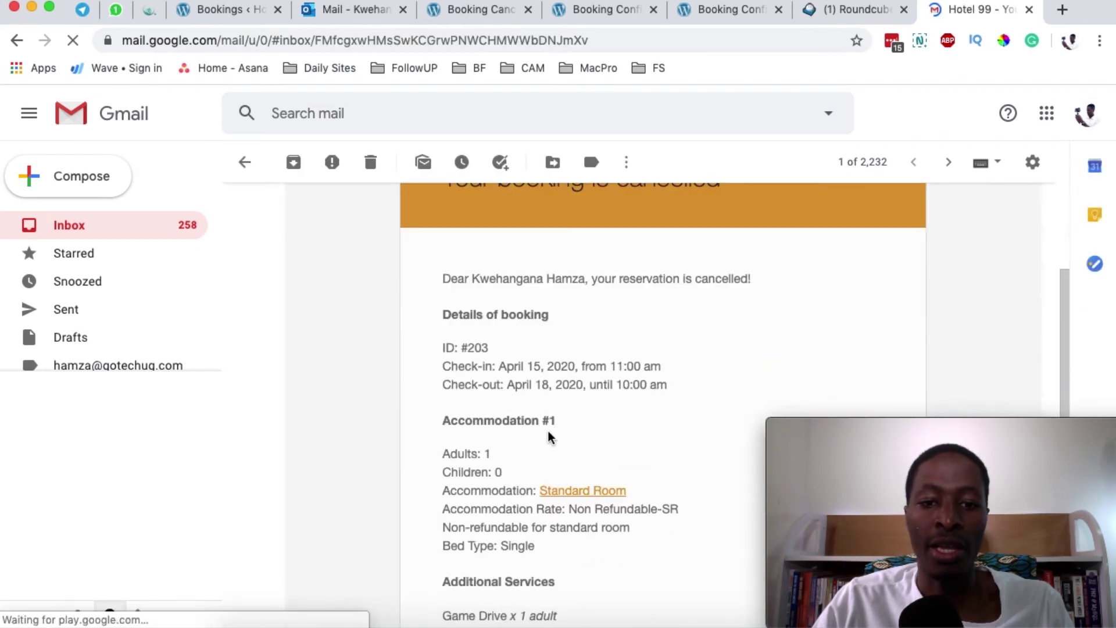
{"action": "left_click", "coordinate": [475, 351]}
{"action": "double_click", "coordinate": [476, 350]}
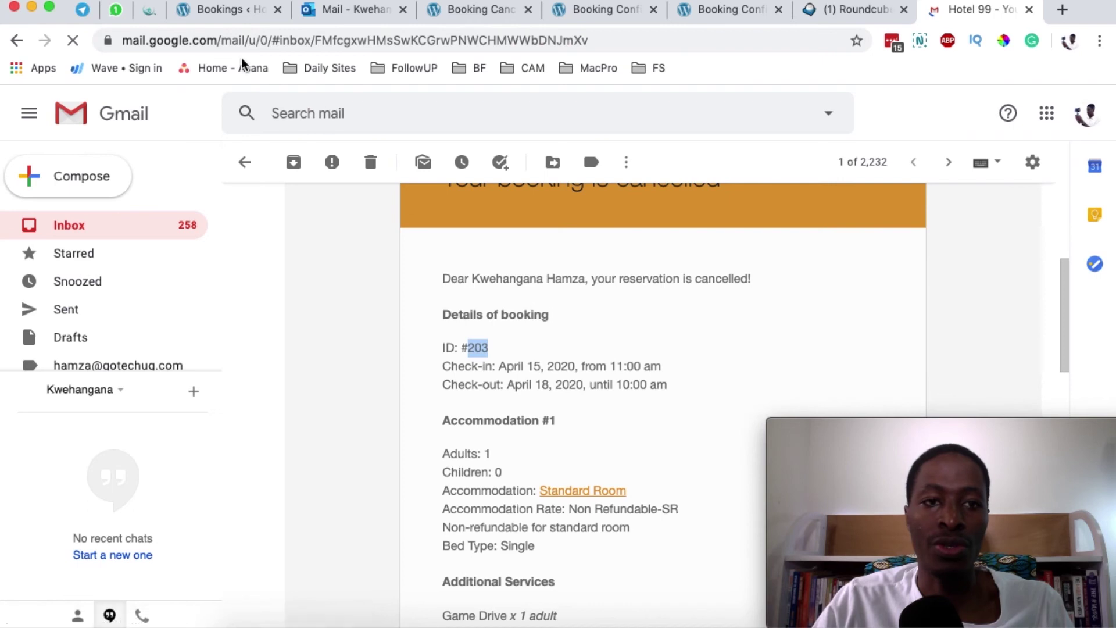
- Compare with the WordPress list, then scroll through the email's $672 booking details
{"action": "left_click", "coordinate": [208, 16]}
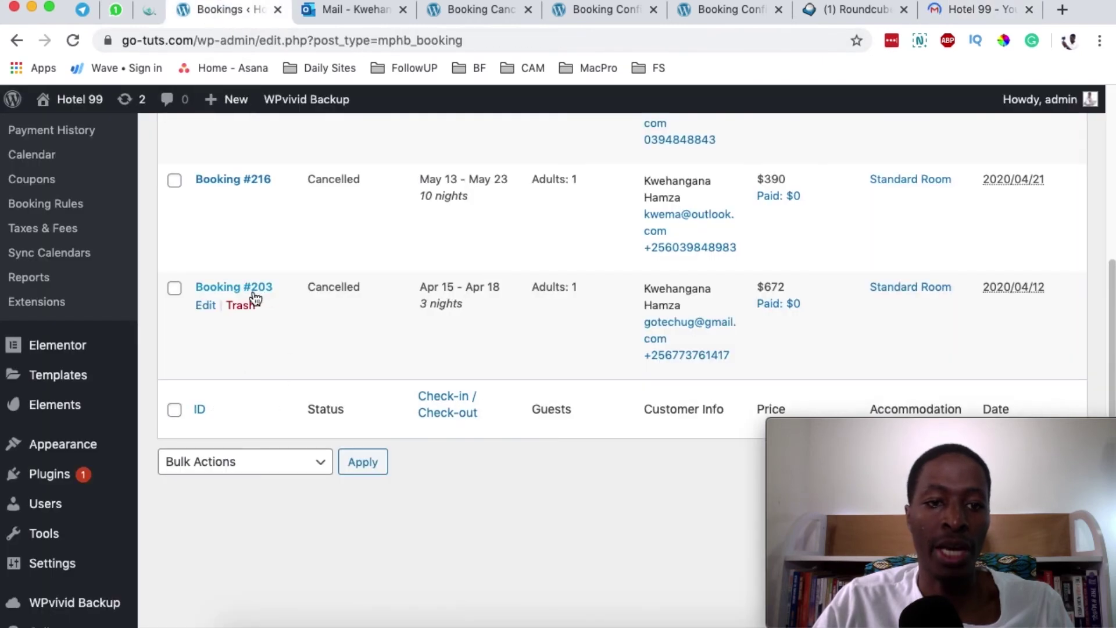
{"action": "left_click", "coordinate": [971, 11]}
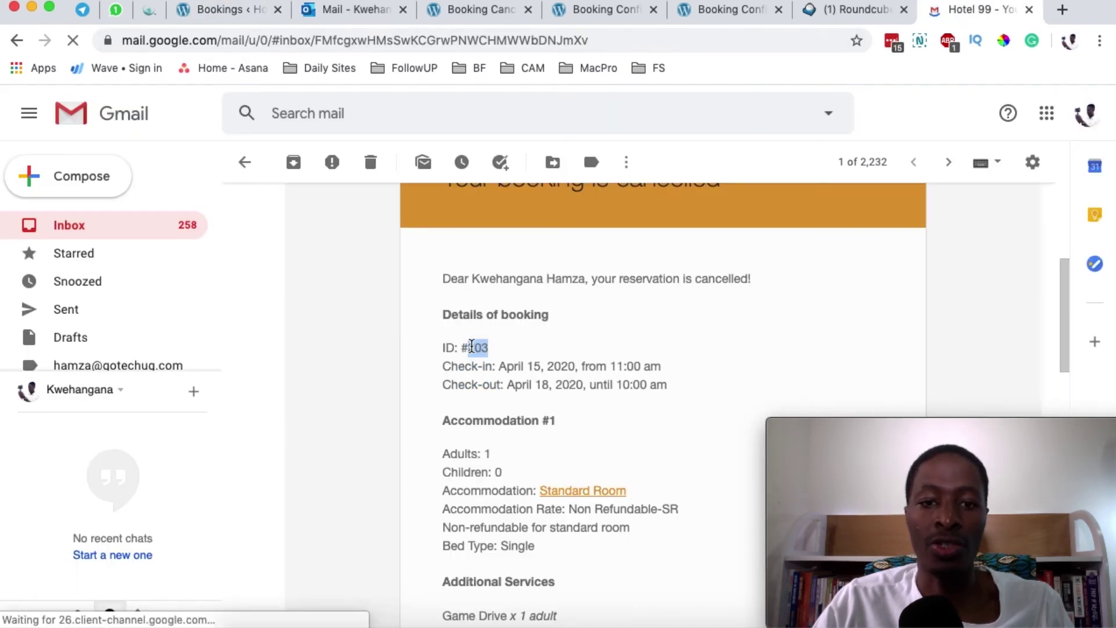
{"action": "scroll", "coordinate": [532, 335], "scroll_direction": "up", "scroll_amount": 5}
{"action": "scroll", "coordinate": [702, 476], "scroll_direction": "down", "scroll_amount": 5}
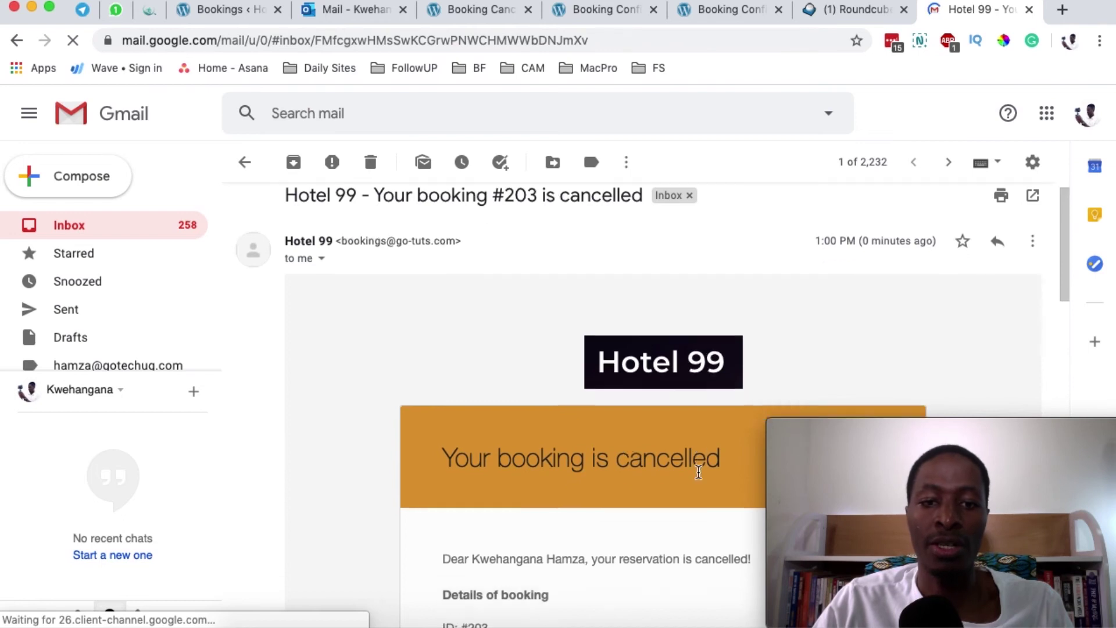
{"action": "scroll", "coordinate": [693, 439], "scroll_direction": "up", "scroll_amount": 1}
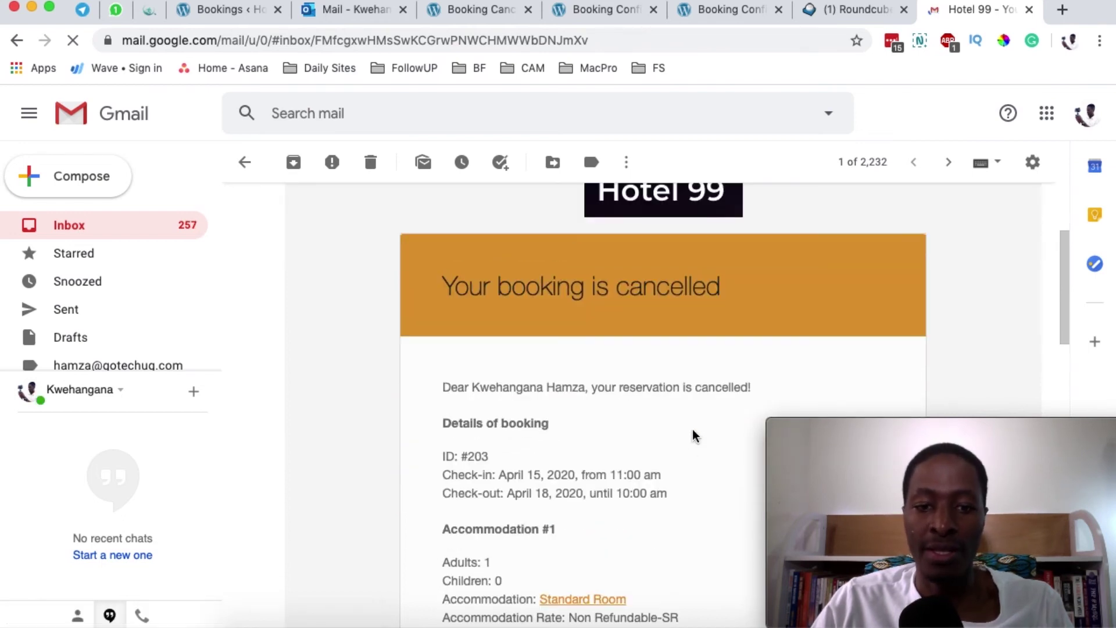
{"action": "scroll", "coordinate": [692, 431], "scroll_direction": "down", "scroll_amount": 3}
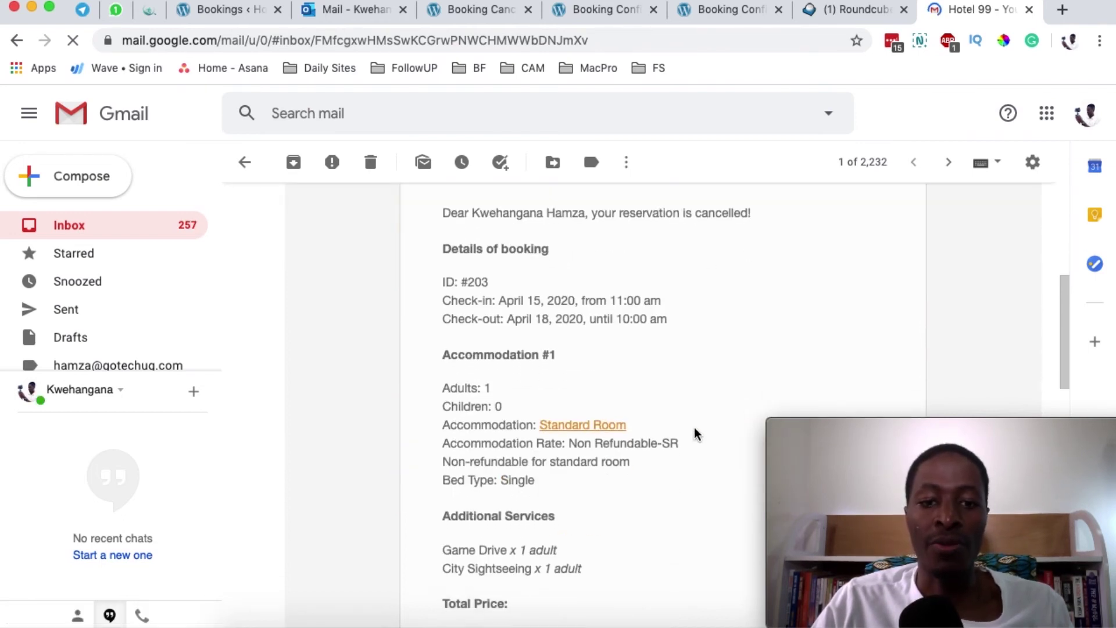
{"action": "scroll", "coordinate": [694, 425], "scroll_direction": "down", "scroll_amount": 3}
{"action": "scroll", "coordinate": [694, 424], "scroll_direction": "up", "scroll_amount": 6}
{"action": "scroll", "coordinate": [473, 414], "scroll_direction": "down", "scroll_amount": 5}
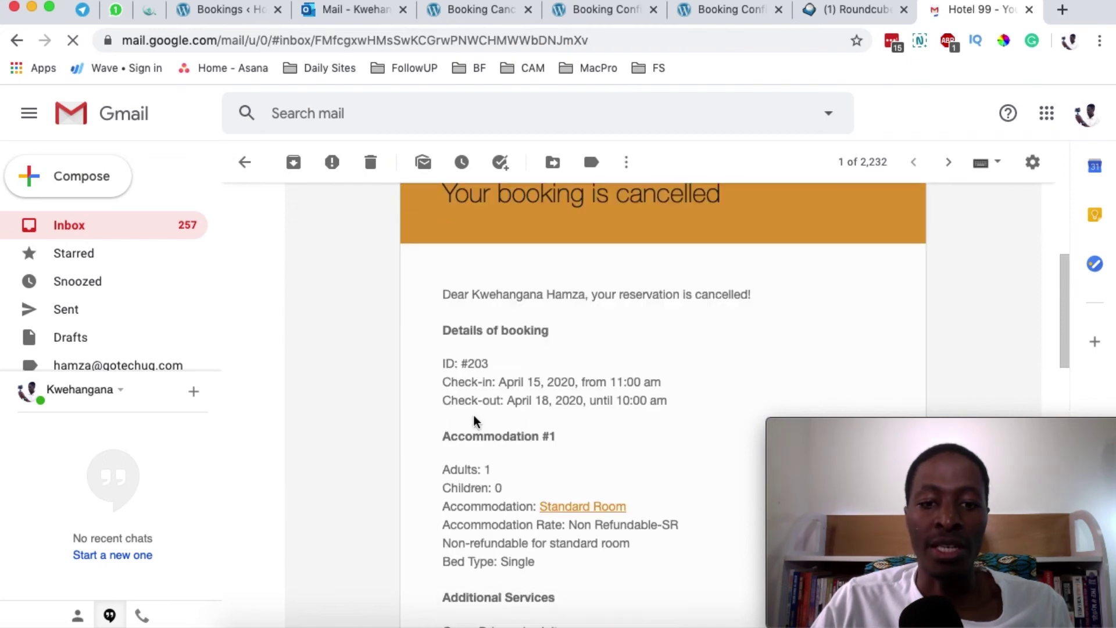
{"action": "scroll", "coordinate": [466, 429], "scroll_direction": "down", "scroll_amount": 1}
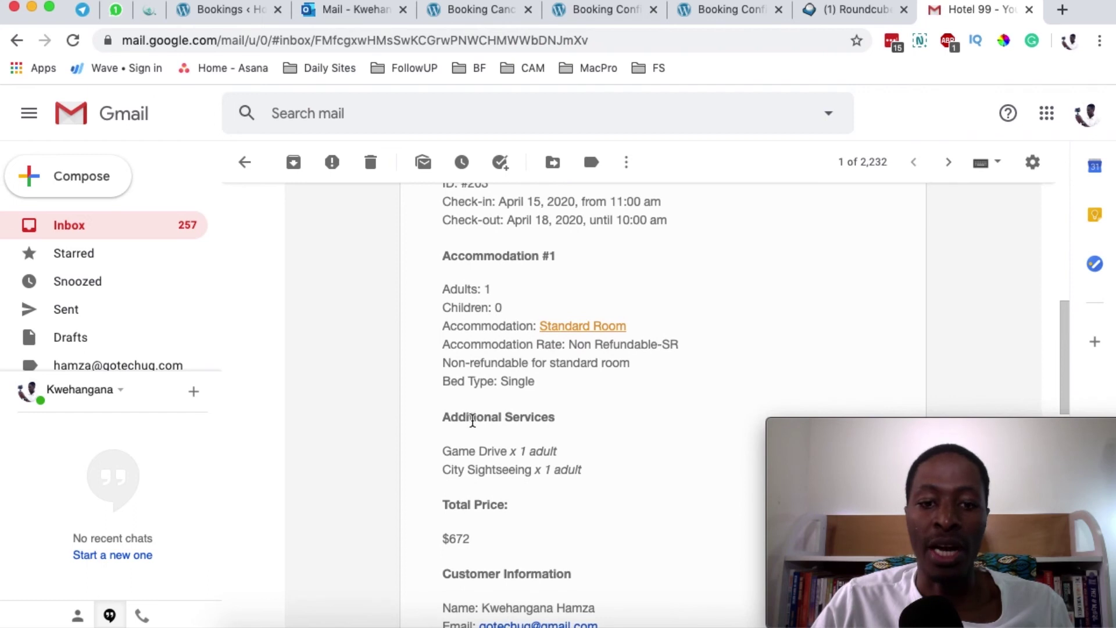
{"action": "scroll", "coordinate": [473, 420], "scroll_direction": "down", "scroll_amount": 3}
- Return to the WordPress bookings list and open the Edit Booking page for #203
{"action": "left_click", "coordinate": [216, 11]}
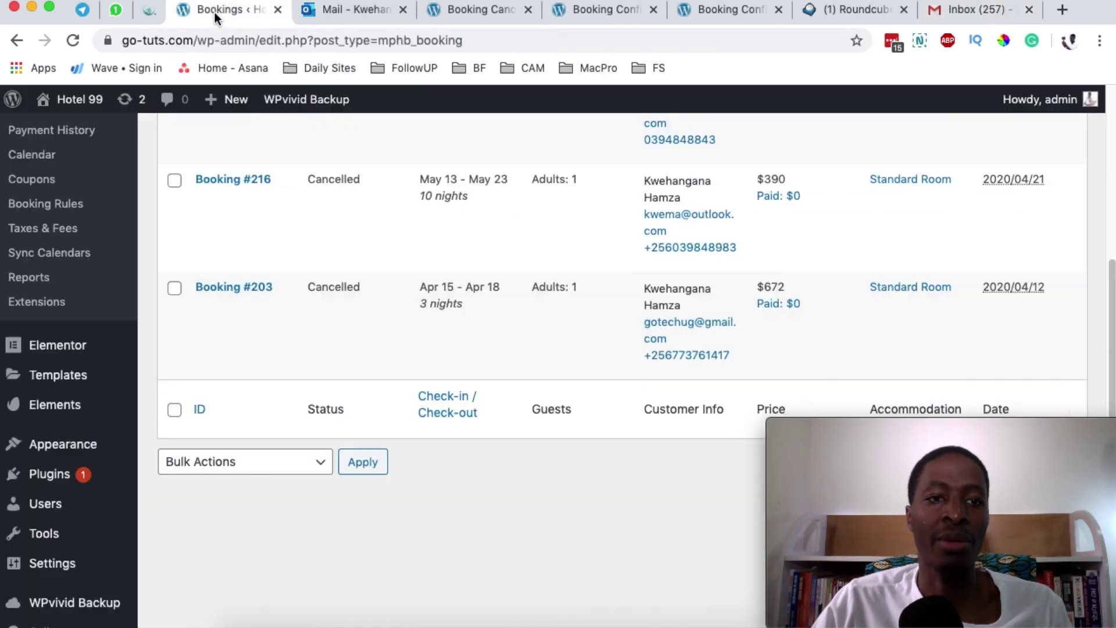
{"action": "scroll", "coordinate": [379, 375], "scroll_direction": "up", "scroll_amount": 5}
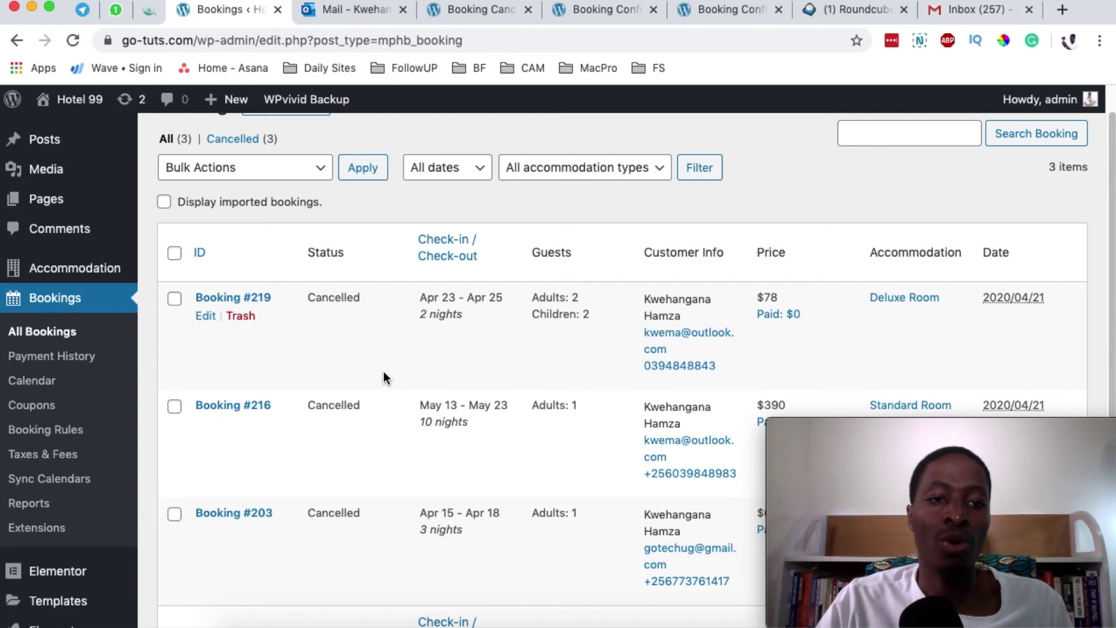
{"action": "scroll", "coordinate": [383, 375], "scroll_direction": "down", "scroll_amount": 3}
{"action": "left_click", "coordinate": [204, 454]}
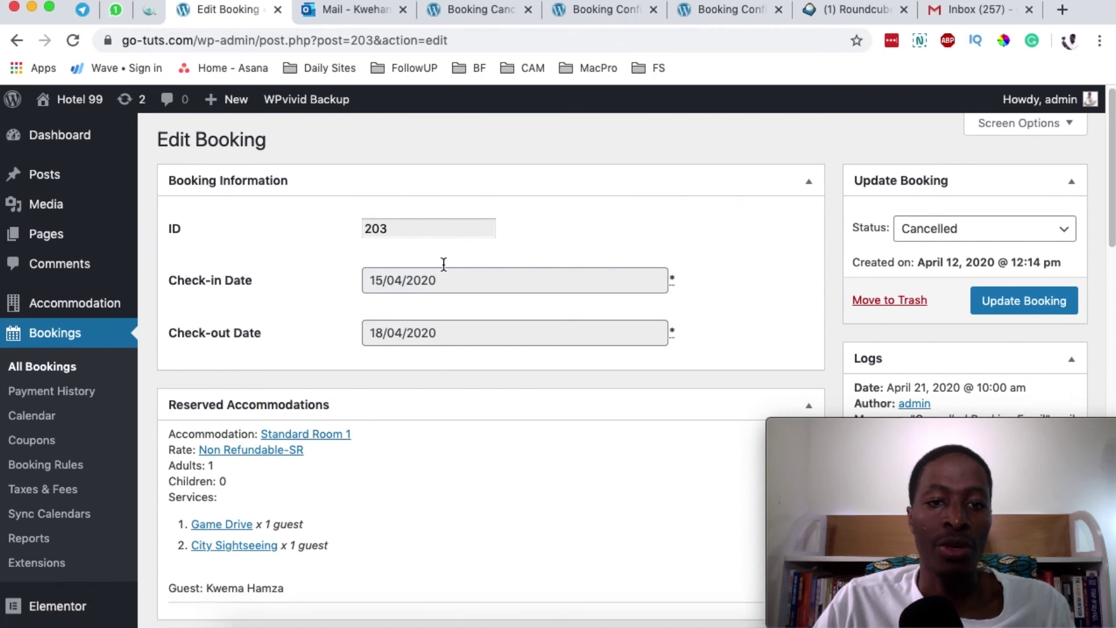
- Leave booking #203's status set to Cancelled in the Status dropdown
{"action": "scroll", "coordinate": [411, 324], "scroll_direction": "down", "scroll_amount": 2}
{"action": "left_click", "coordinate": [951, 181]}
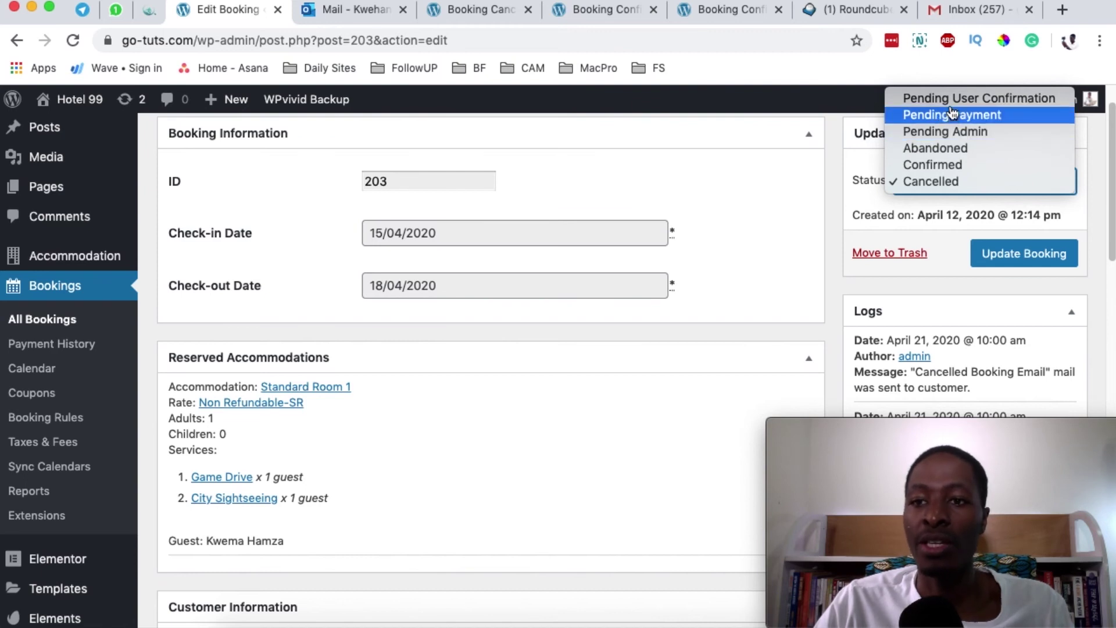
{"action": "left_click", "coordinate": [837, 375]}
- Review #203's logs showing the cancellation email sent, $672 due and $0 paid, and begin a manual payment
{"action": "scroll", "coordinate": [837, 375], "scroll_direction": "down", "scroll_amount": 3}
{"action": "scroll", "coordinate": [895, 268], "scroll_direction": "down", "scroll_amount": 2}
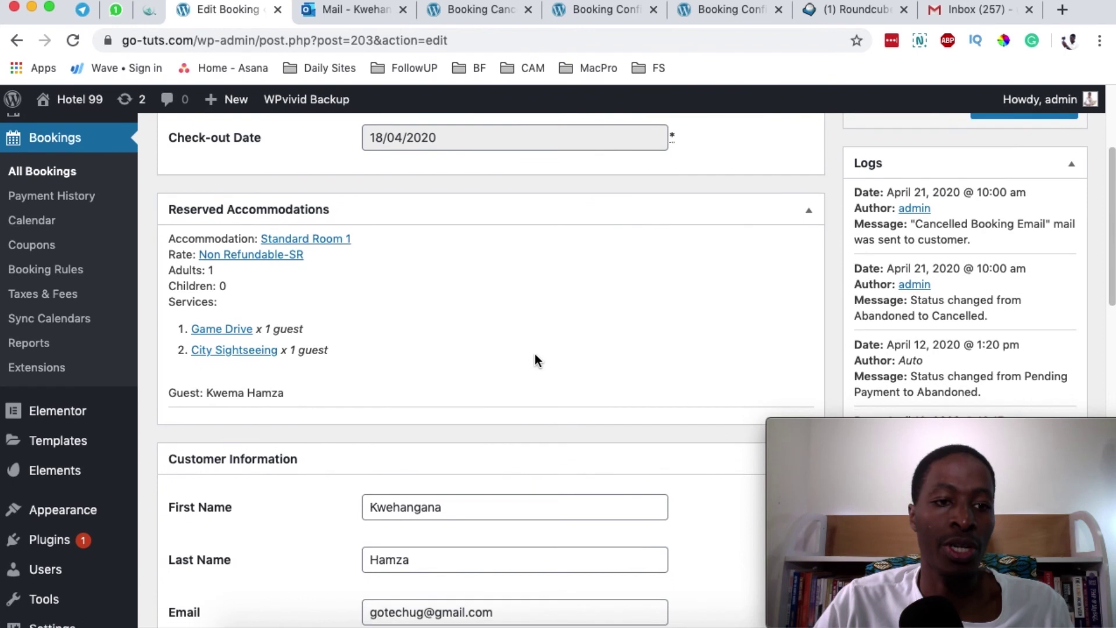
{"action": "scroll", "coordinate": [474, 314], "scroll_direction": "down", "scroll_amount": 5}
{"action": "scroll", "coordinate": [262, 379], "scroll_direction": "down", "scroll_amount": 20}
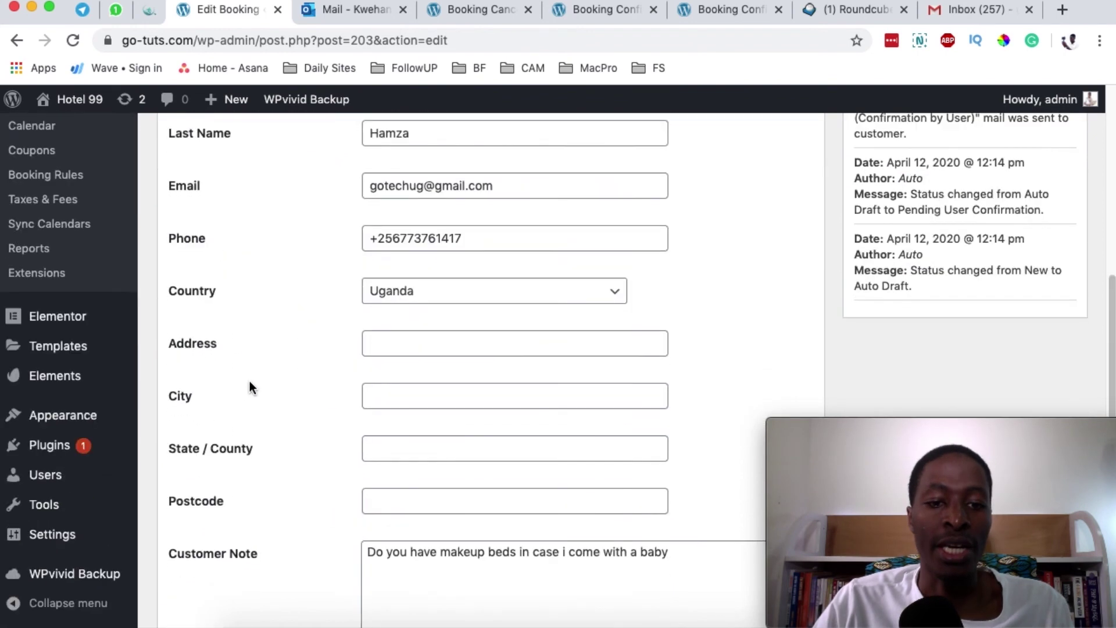
{"action": "scroll", "coordinate": [261, 385], "scroll_direction": "down", "scroll_amount": 10}
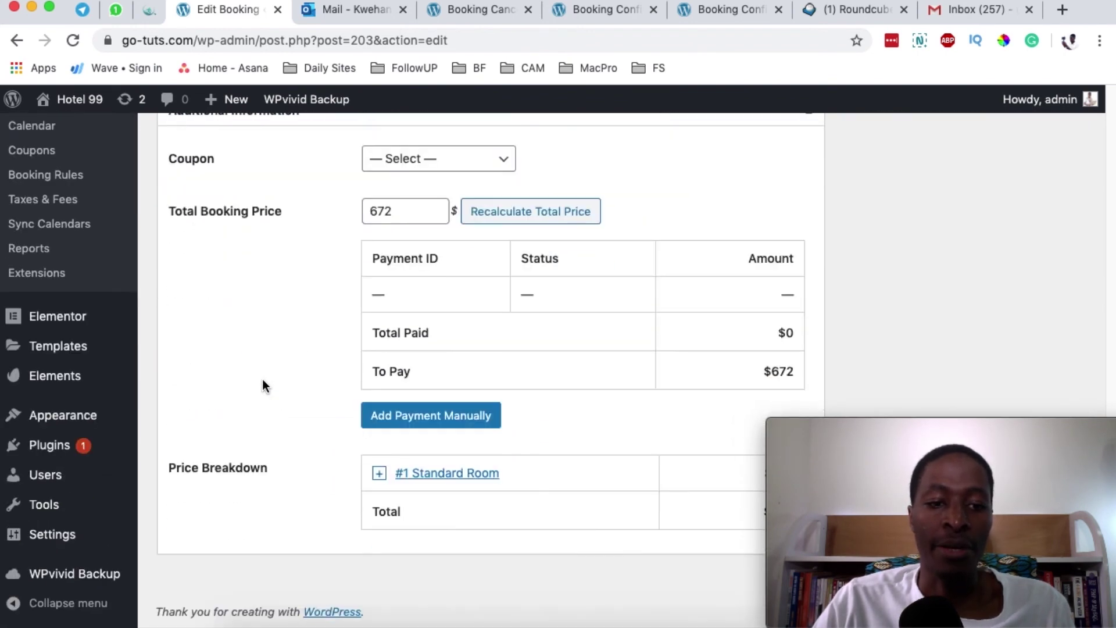
{"action": "scroll", "coordinate": [567, 299], "scroll_direction": "up", "scroll_amount": 5}
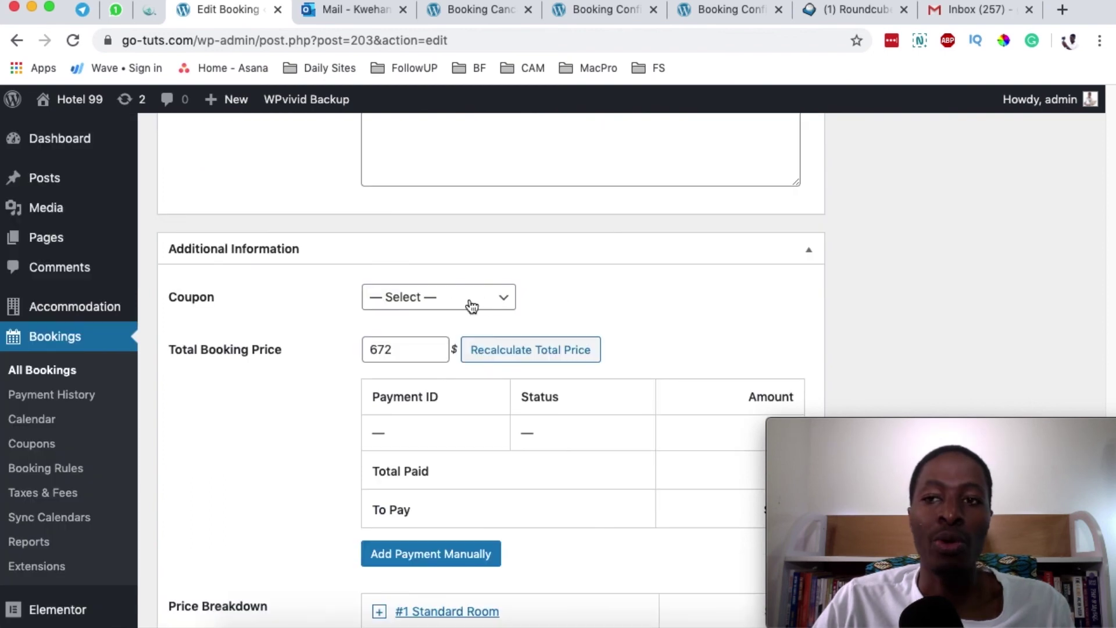
{"action": "scroll", "coordinate": [627, 330], "scroll_direction": "down", "scroll_amount": 1}
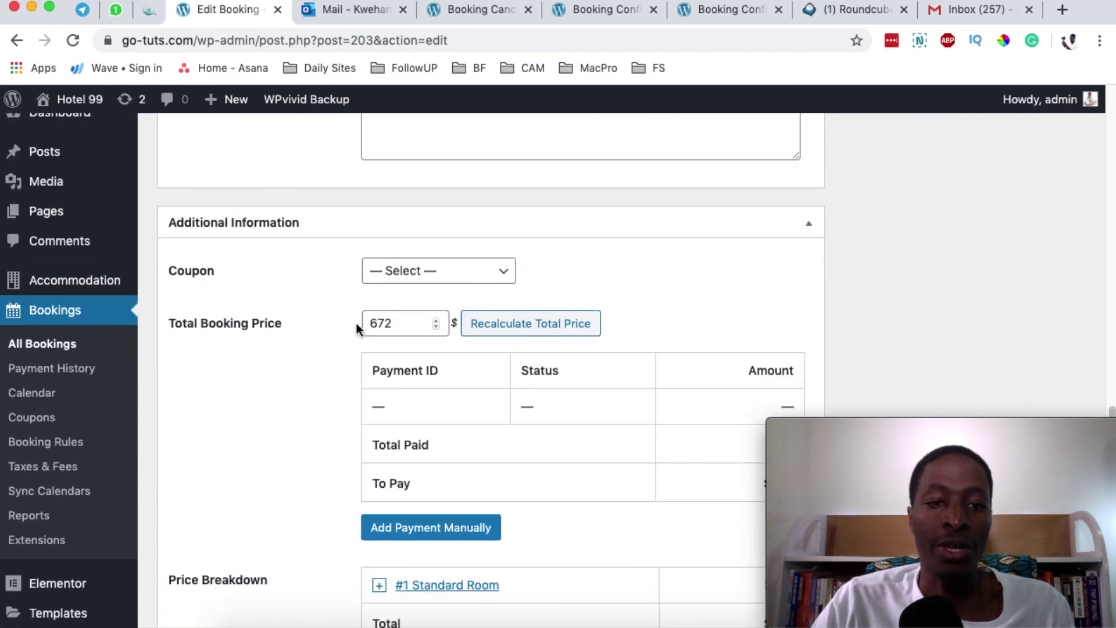
{"action": "scroll", "coordinate": [450, 474], "scroll_direction": "down", "scroll_amount": 2}
{"action": "scroll", "coordinate": [378, 431], "scroll_direction": "down", "scroll_amount": 2}
{"action": "left_click", "coordinate": [417, 406]}
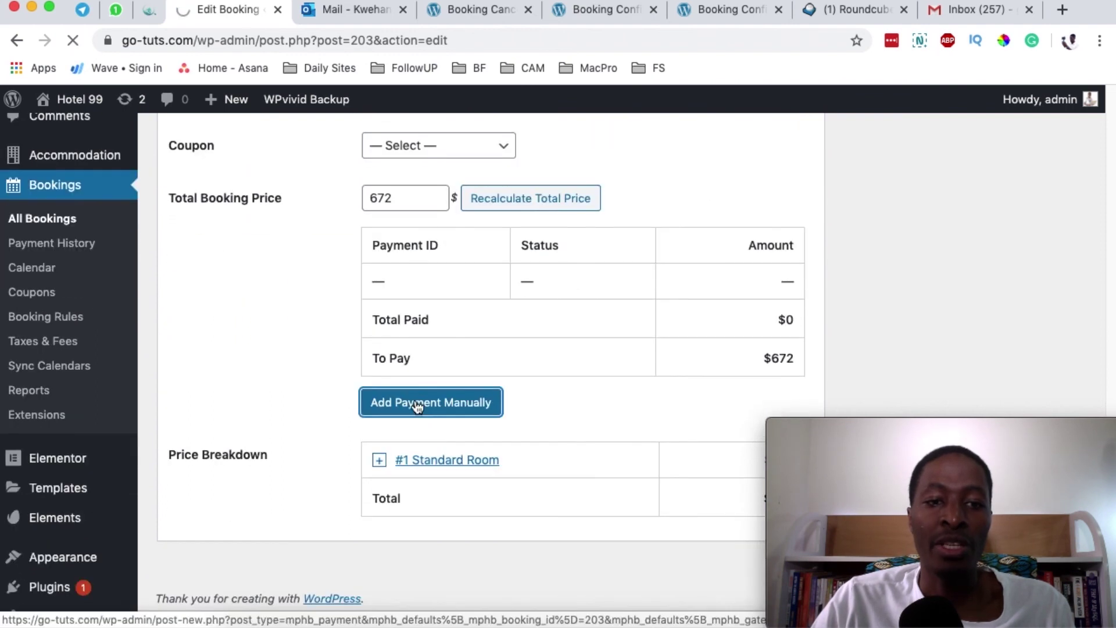